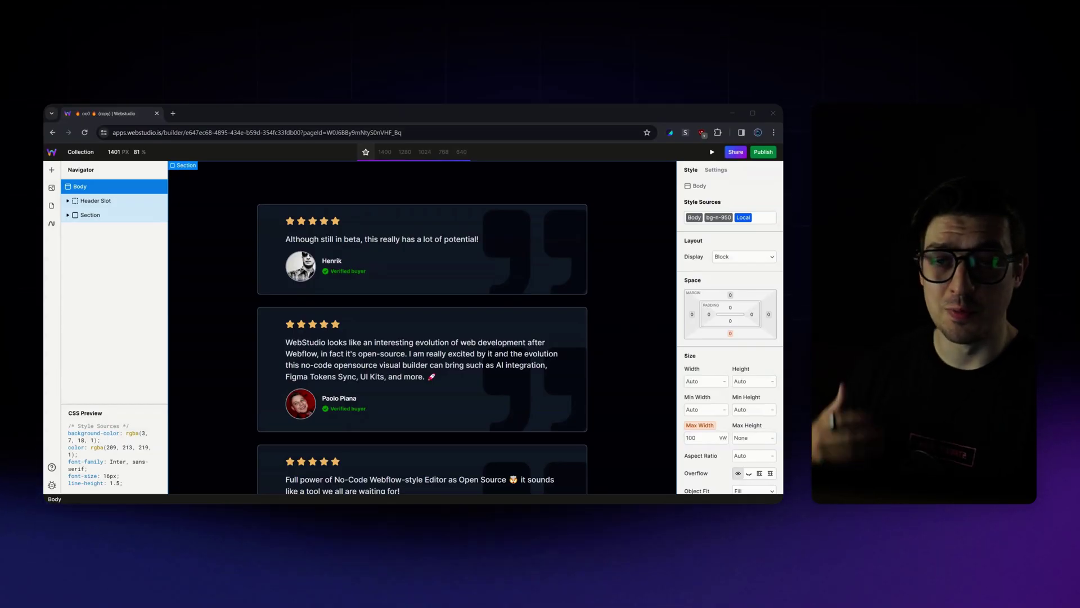
Scroll through the testimonials template's review cards on the canvas.
scroll(614, 354, "down", 1)
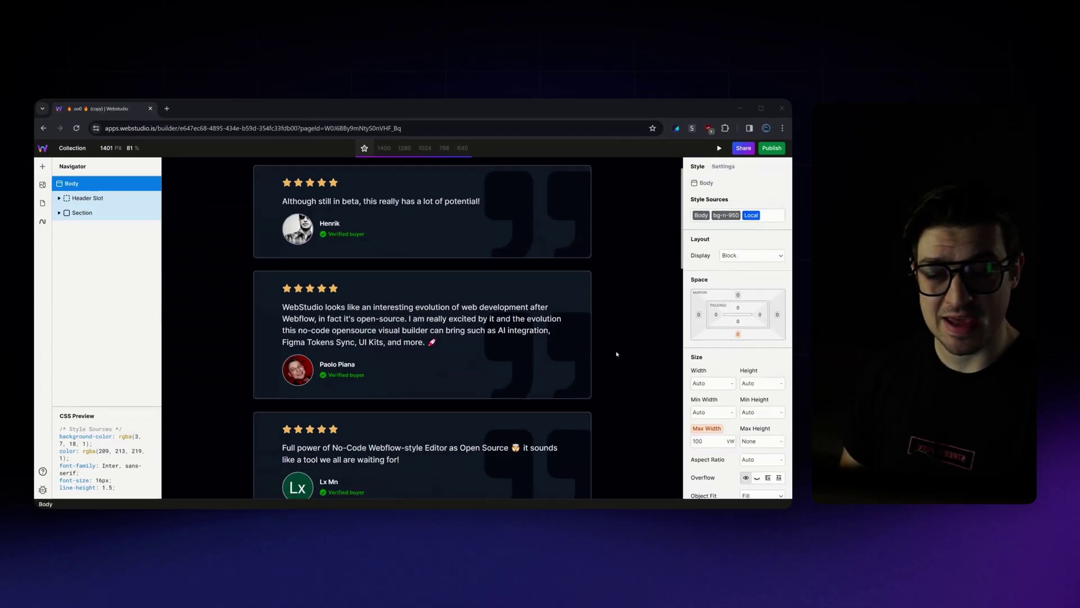
scroll(615, 355, "down", 5)
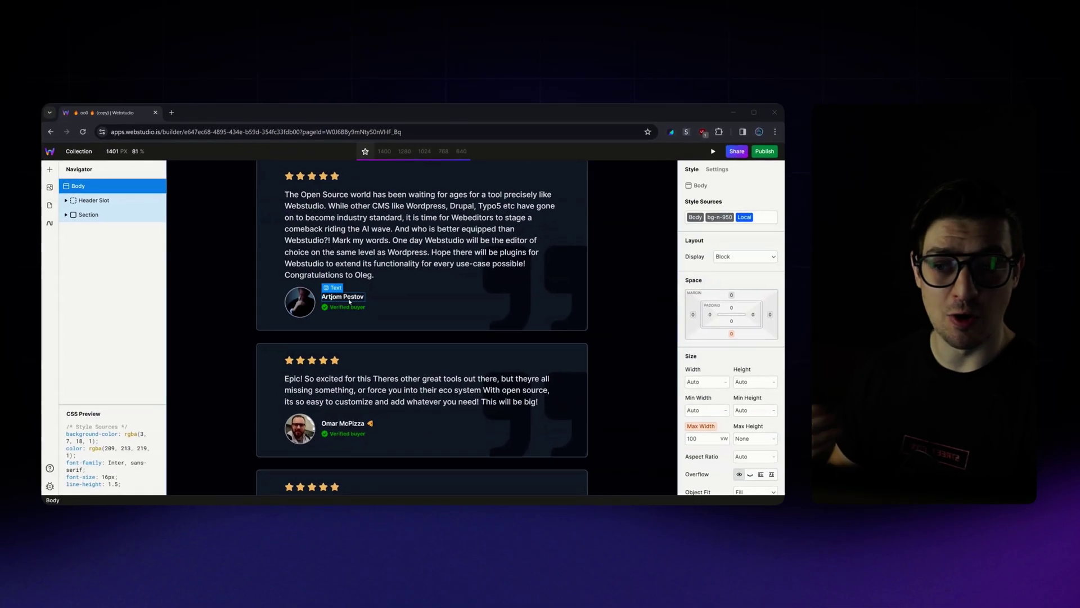
scroll(533, 454, "down", 3)
scroll(485, 332, "down", 5)
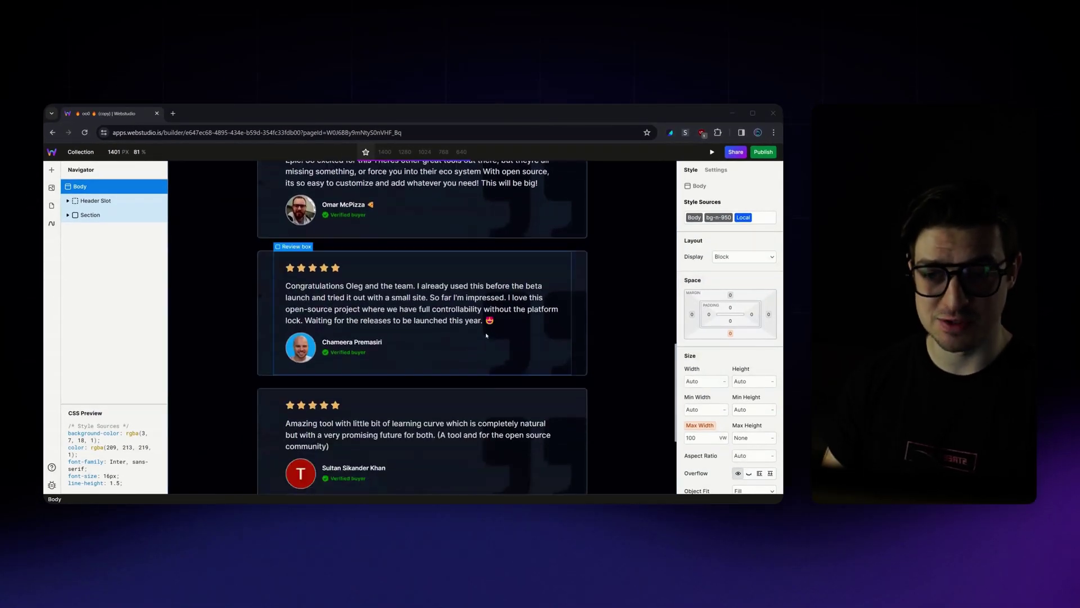
scroll(485, 332, "up", 4)
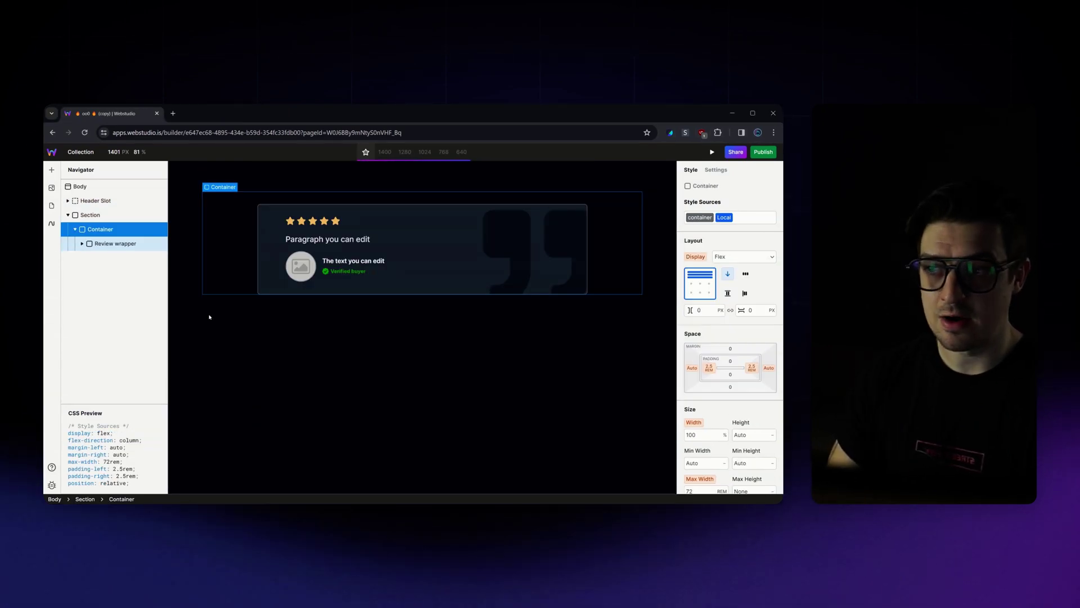
Open the Supabase projects dashboard in a new browser tab.
left_click(173, 113)
type("supabase.com/dashboard/projects")
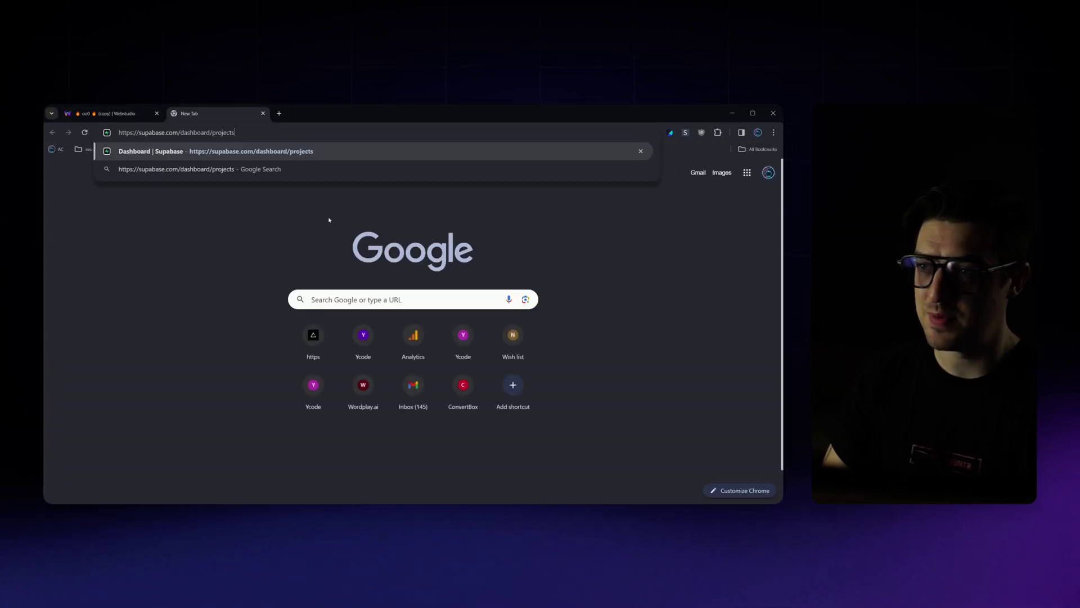
key("Return")
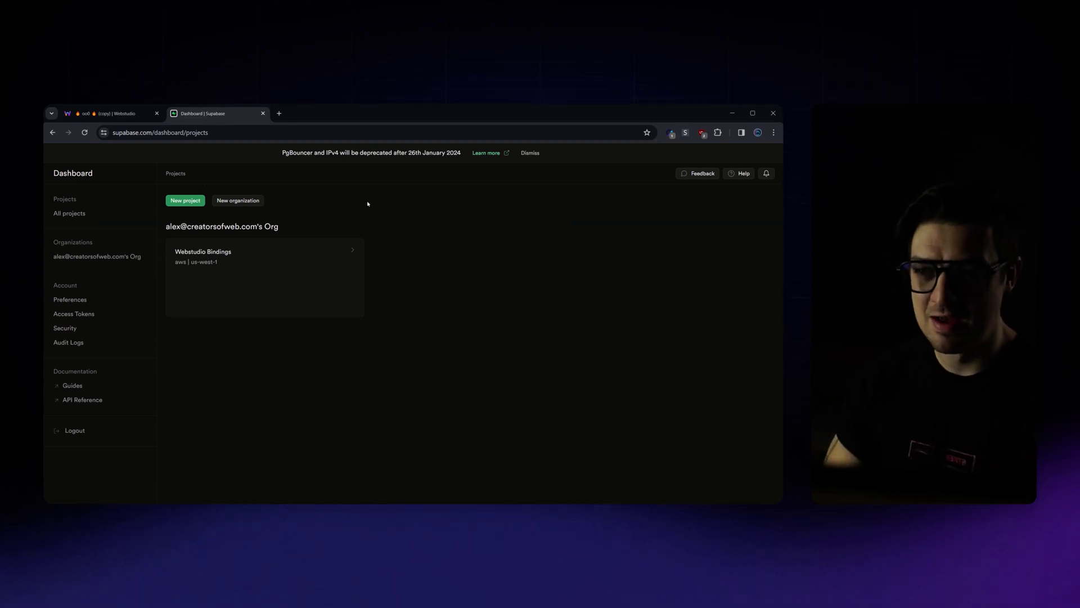
Create the Testimonials Demo project in the chosen organization with a strong database password.
left_click(186, 202)
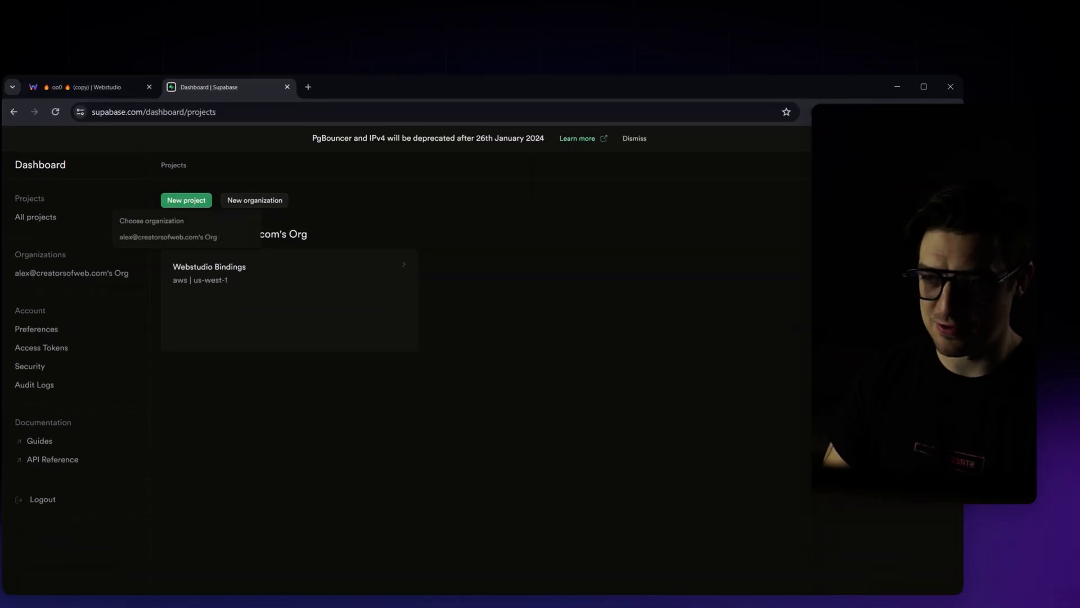
left_click(154, 237)
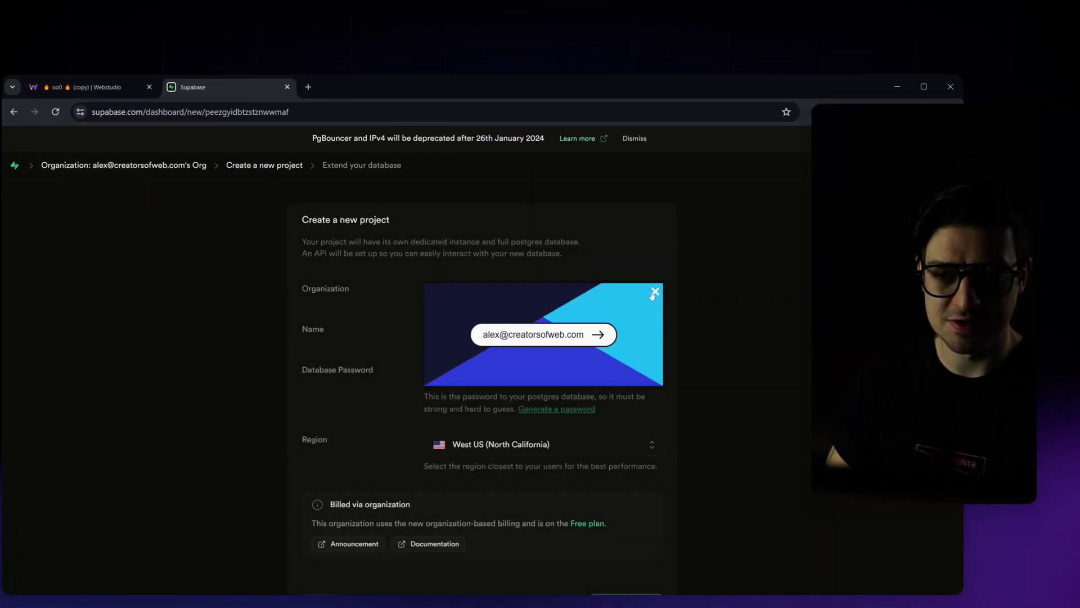
left_click(482, 331)
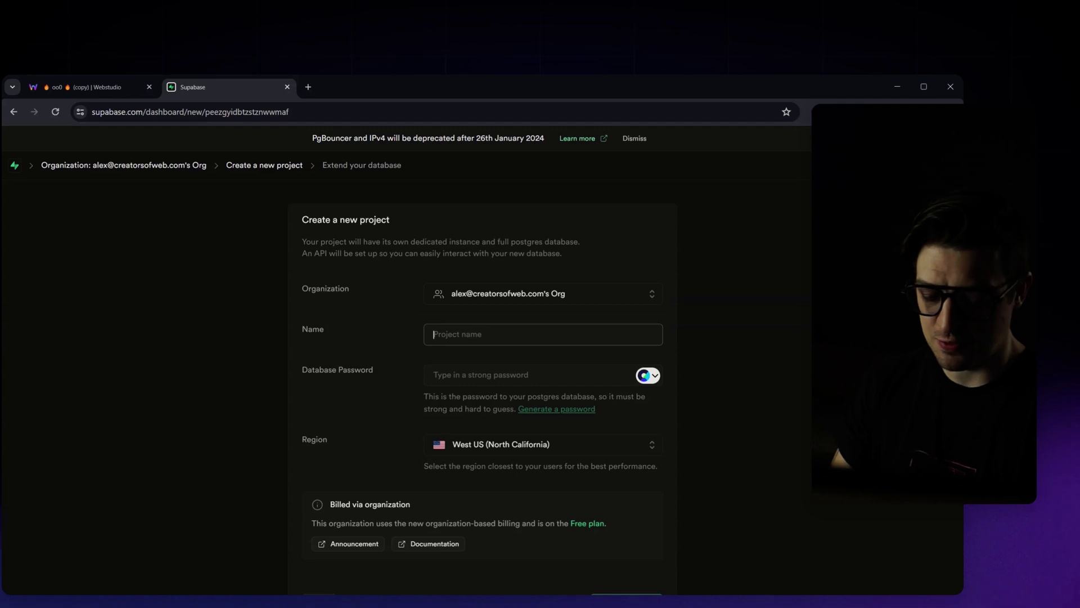
type("Testimonials Demo")
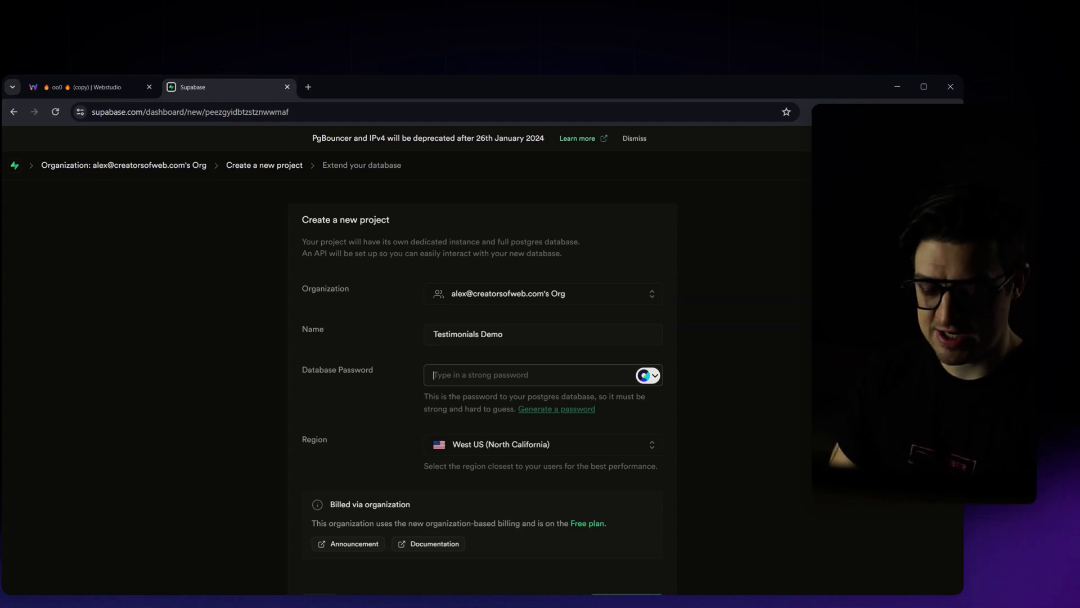
type("*********")
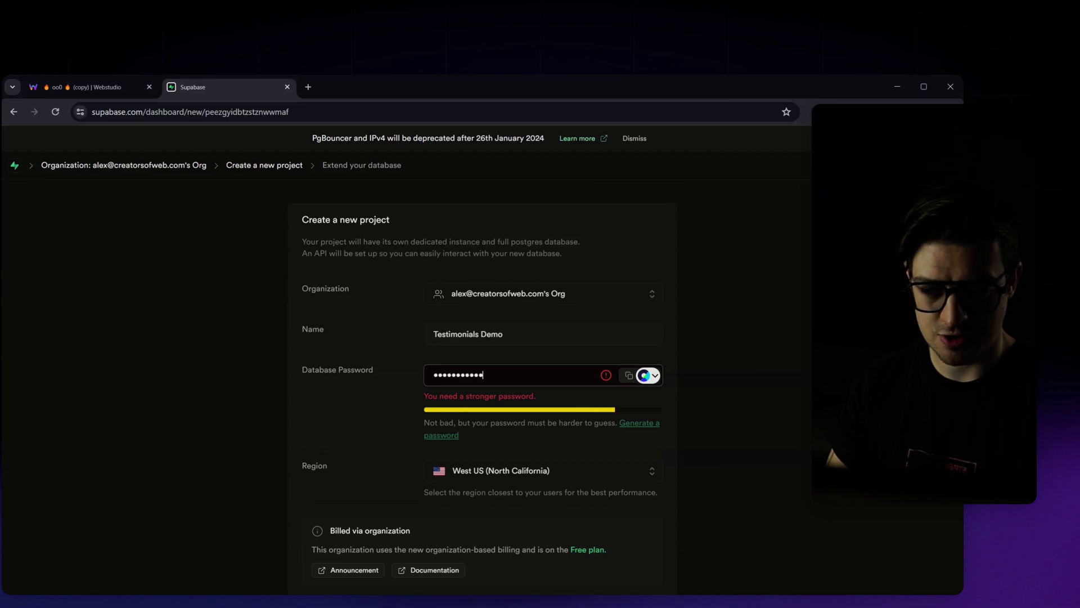
type("****")
scroll(588, 538, "down", 1)
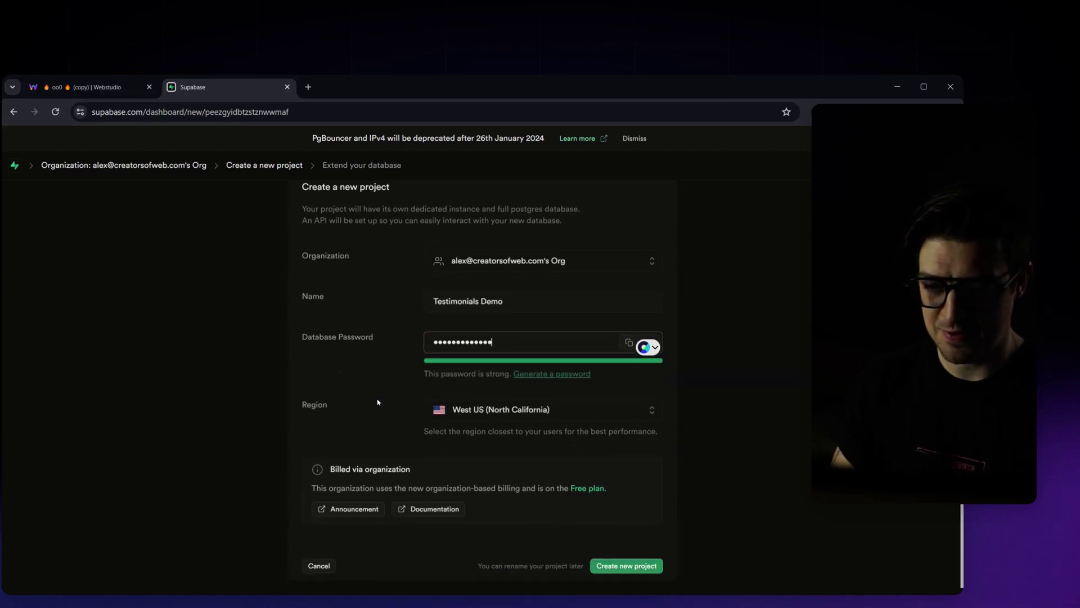
left_click(619, 558)
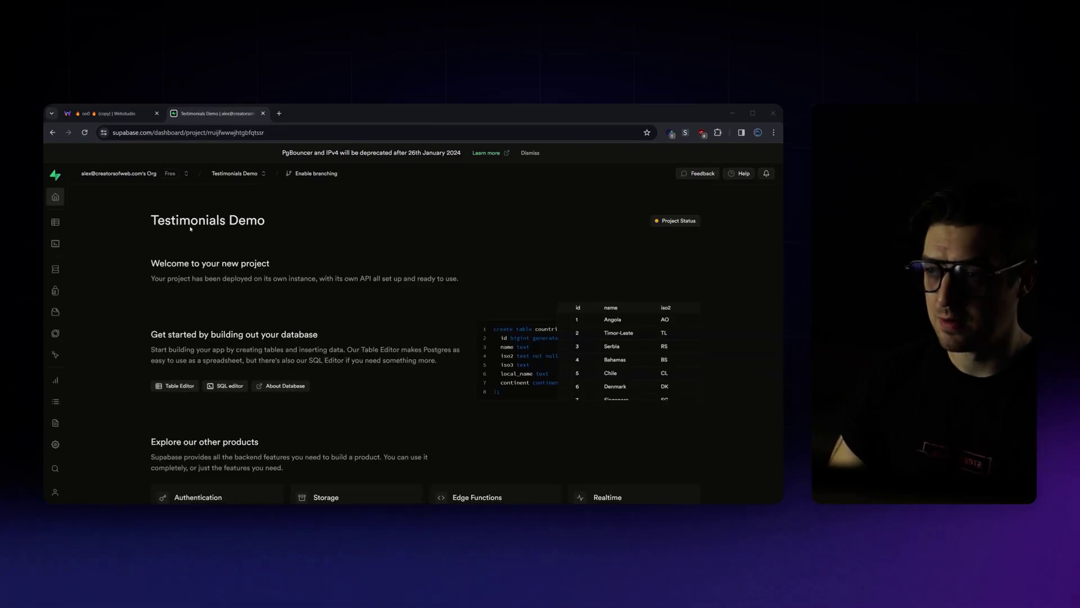
Start a new table named Testimonials and remove the default created_at column.
left_click(55, 224)
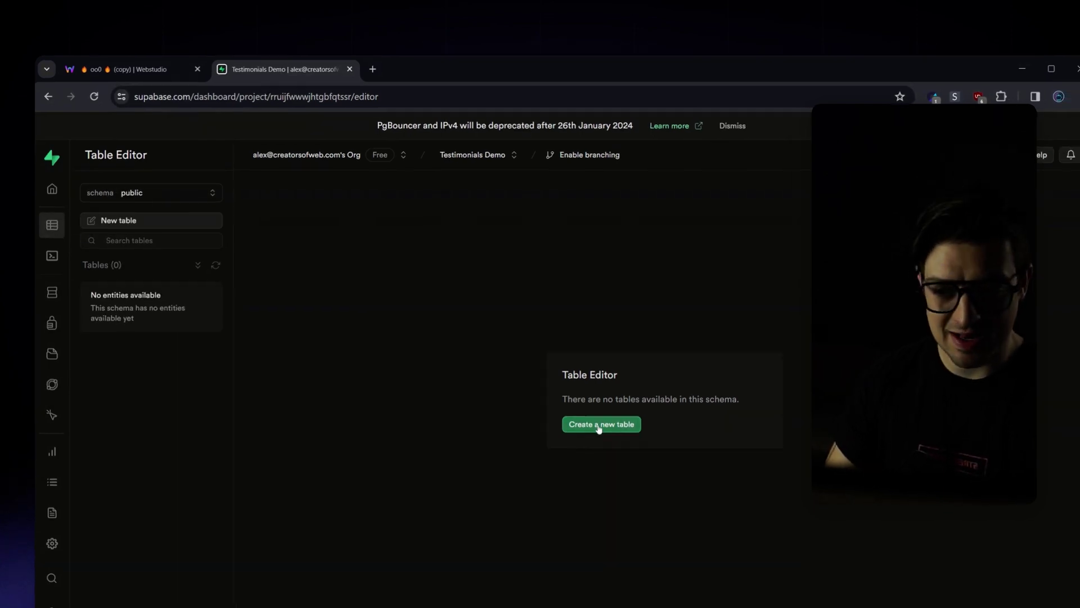
left_click(598, 426)
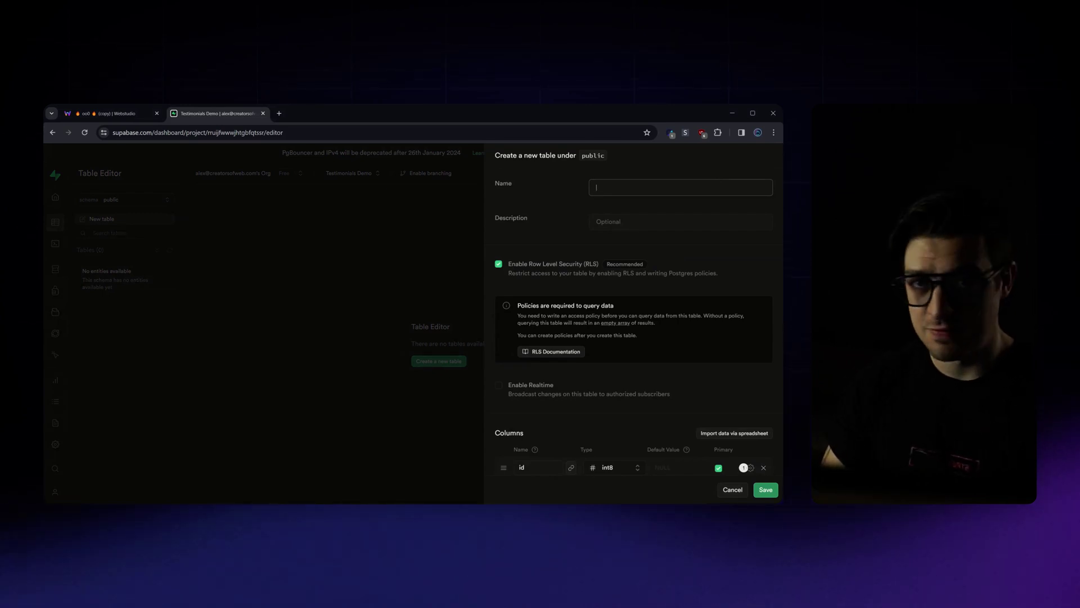
type("Te")
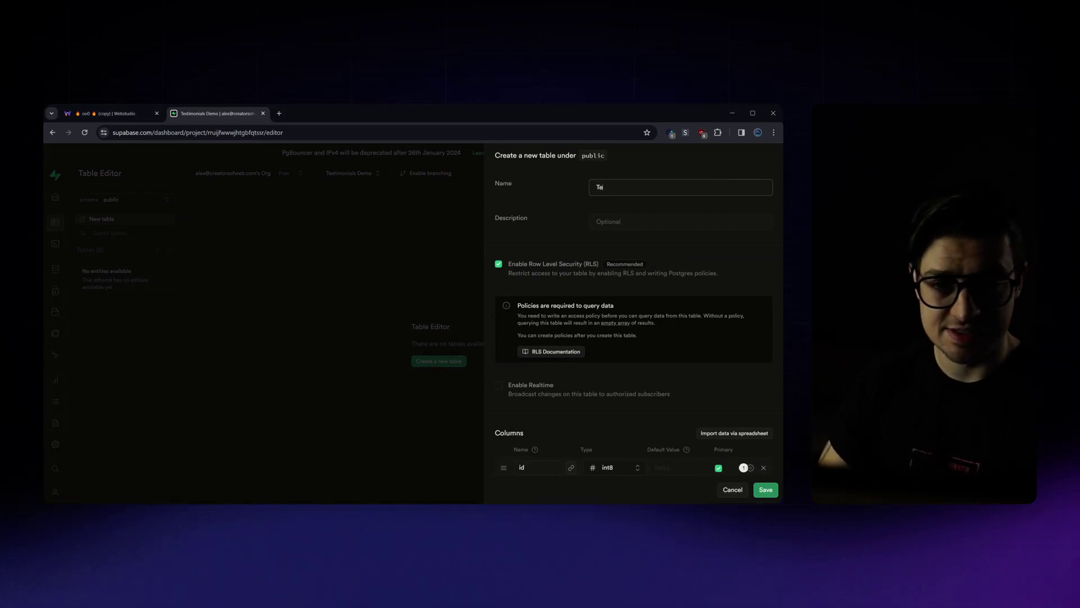
type("stimonials")
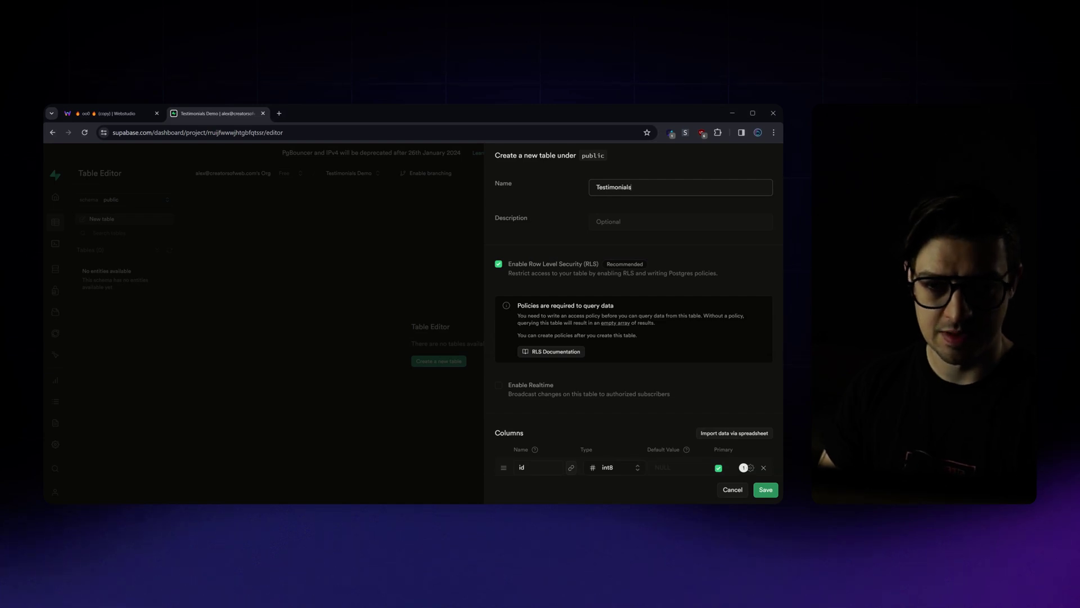
scroll(633, 326, "down", 1)
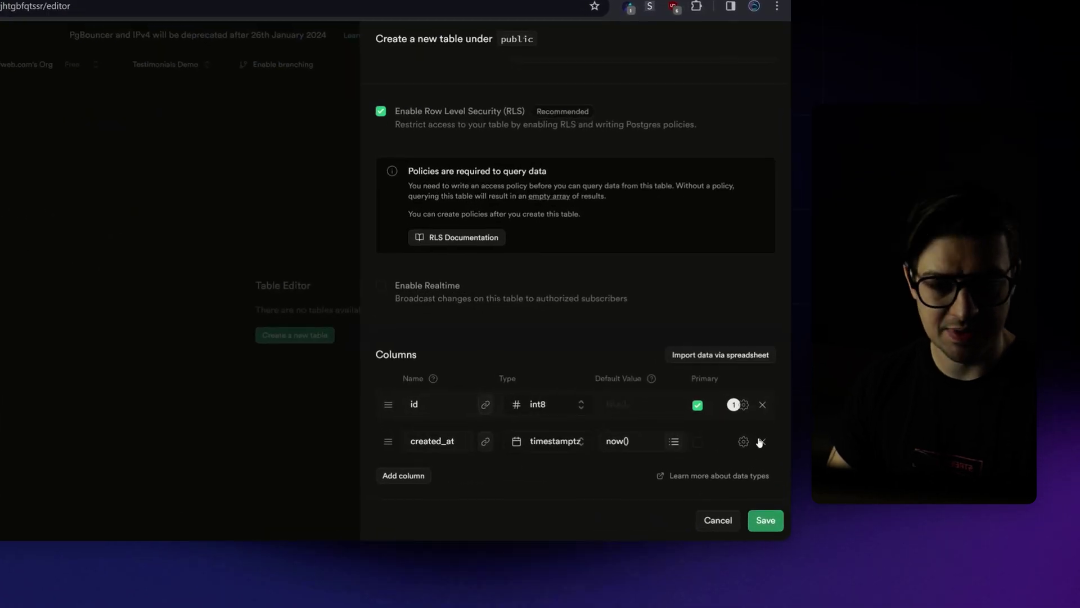
left_click(761, 442)
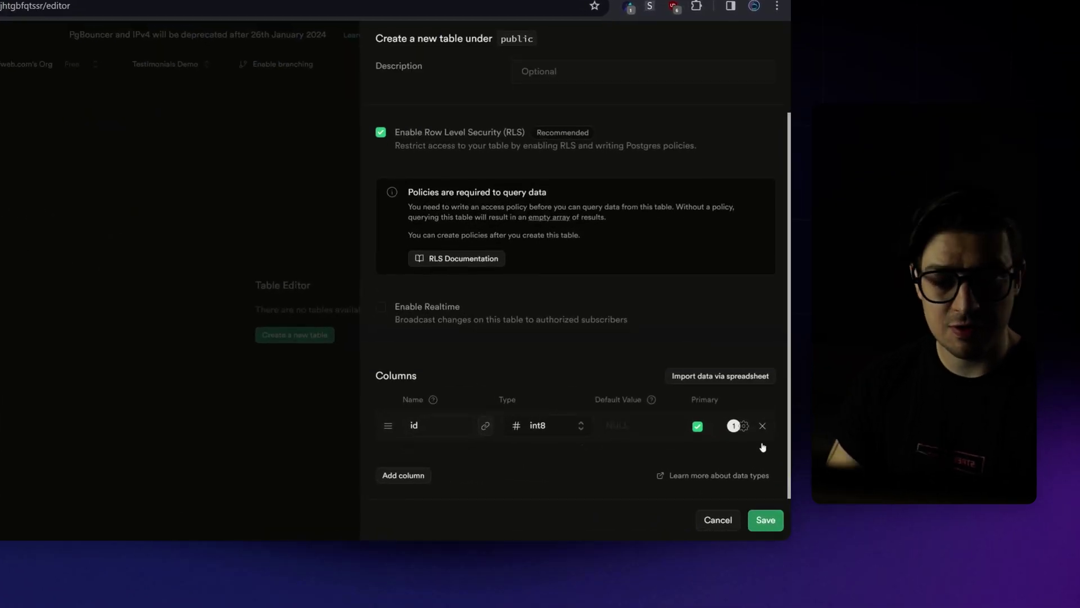
Add a Name column of type text.
left_click(403, 477)
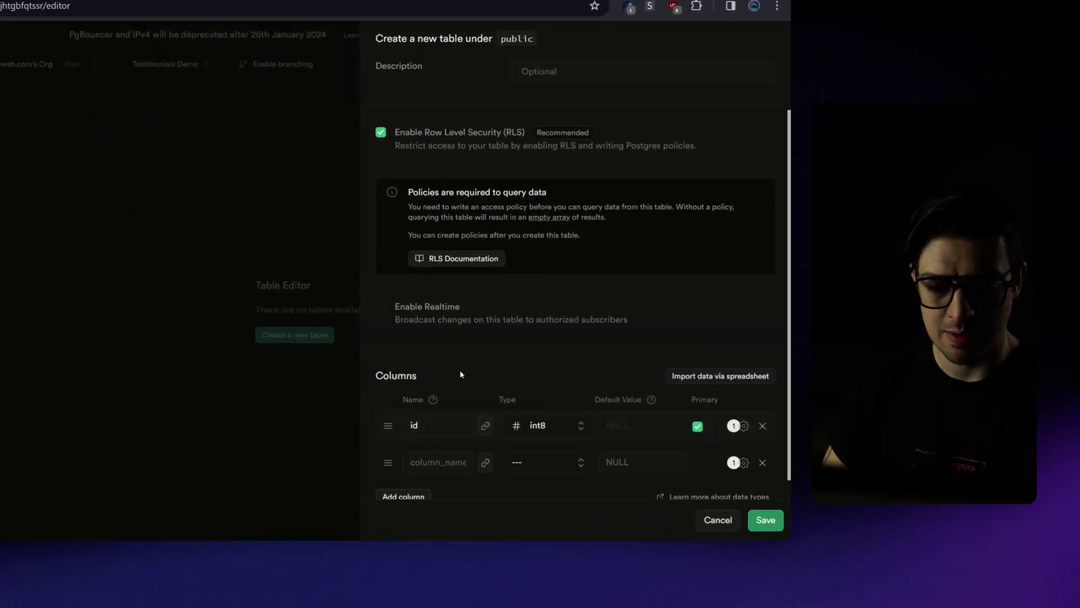
scroll(460, 369, "down", 1)
type("Name")
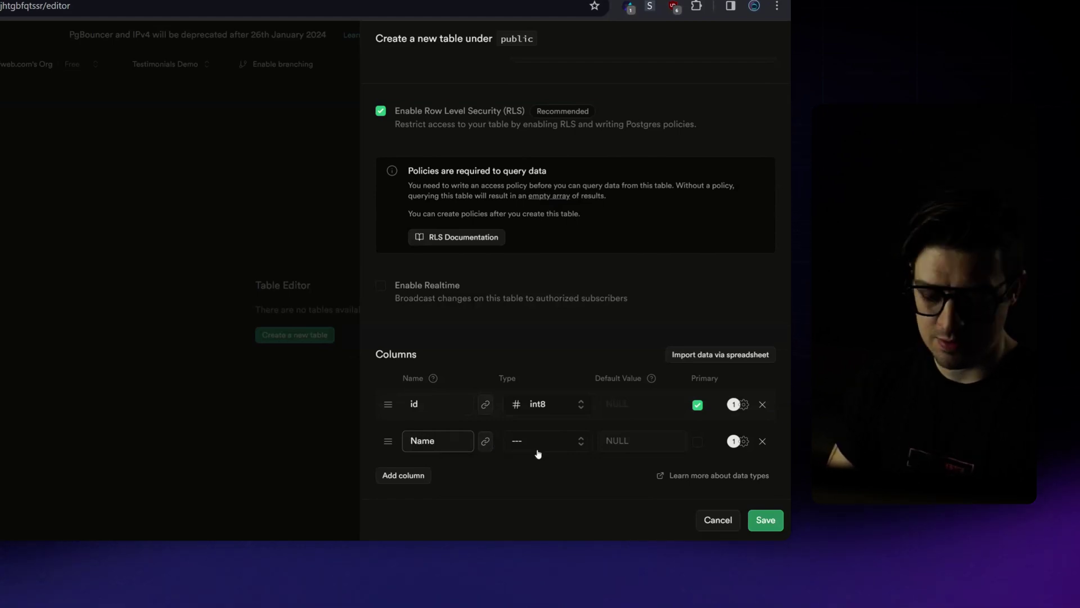
left_click(536, 448)
scroll(503, 383, "down", 5)
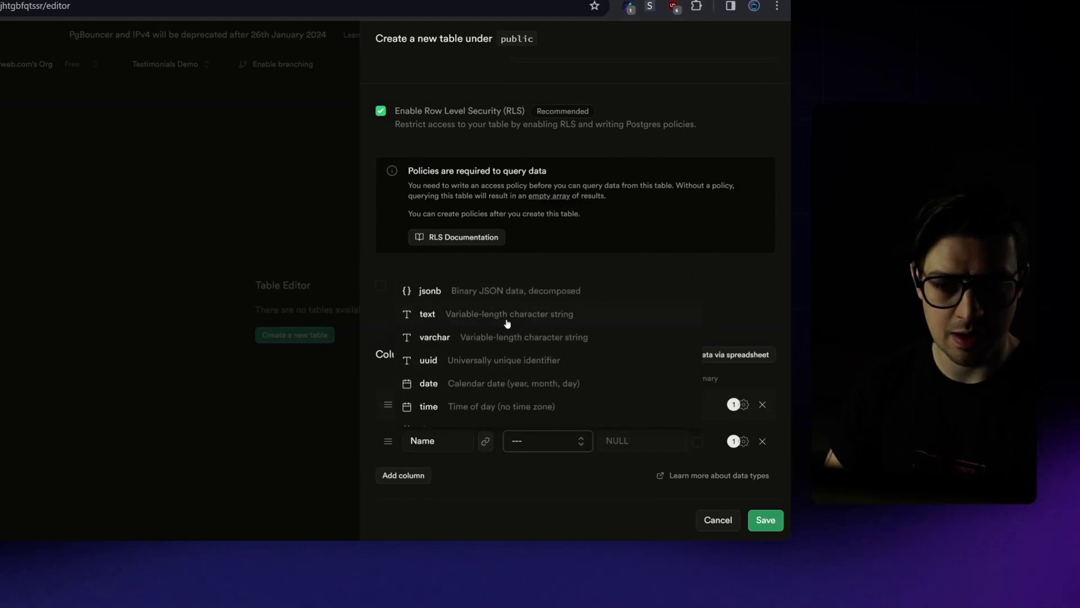
left_click(507, 324)
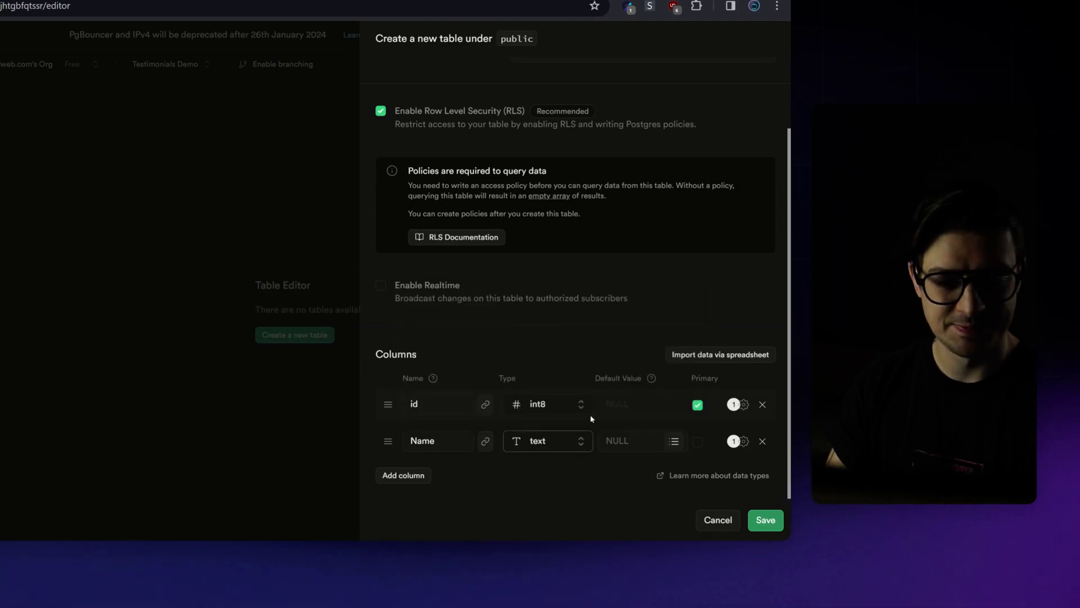
Add a Testimonial Content column of type text.
left_click(410, 475)
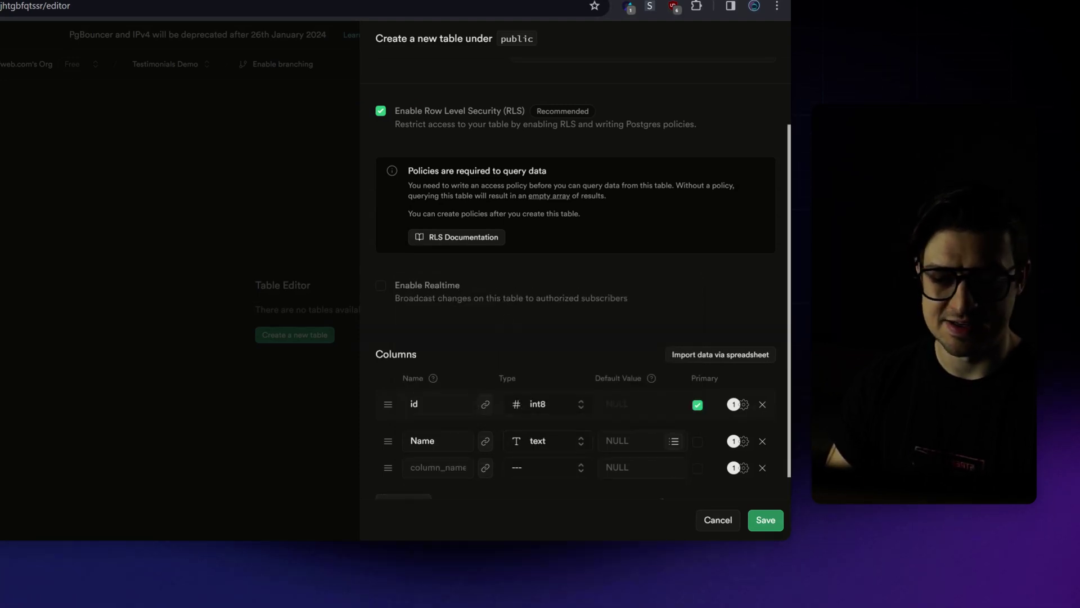
type("Tes")
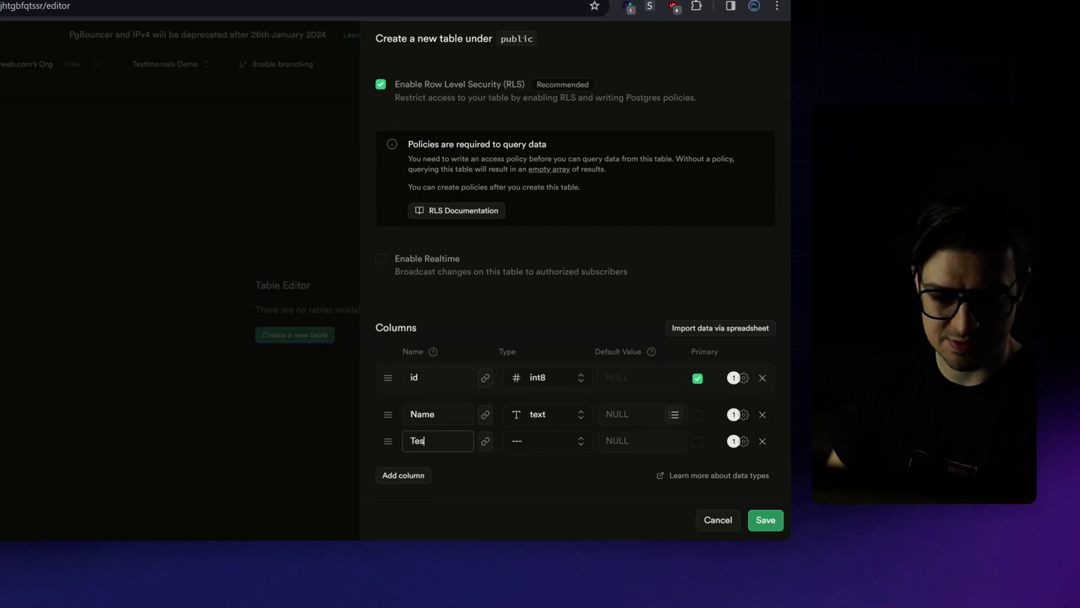
type("timonail Cont")
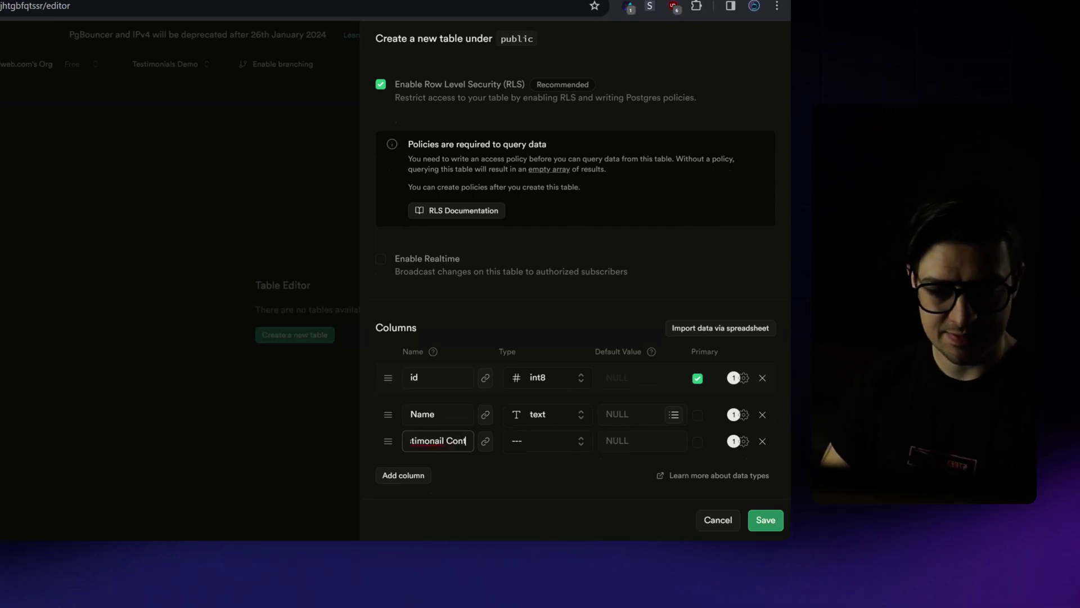
key("BackSpace")
key("BackSpace")
key("BackSpace")
key("BackSpace")
key("BackSpace")
key("BackSpace")
key("BackSpace")
key("BackSpace")
type("ial Content")
left_click(546, 442)
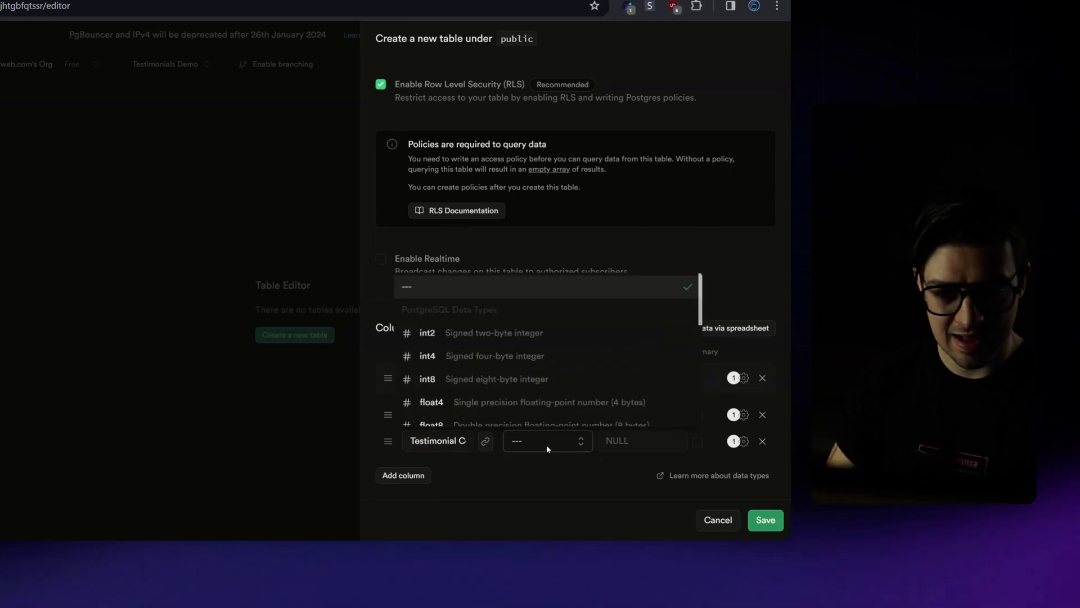
scroll(467, 383, "down", 3)
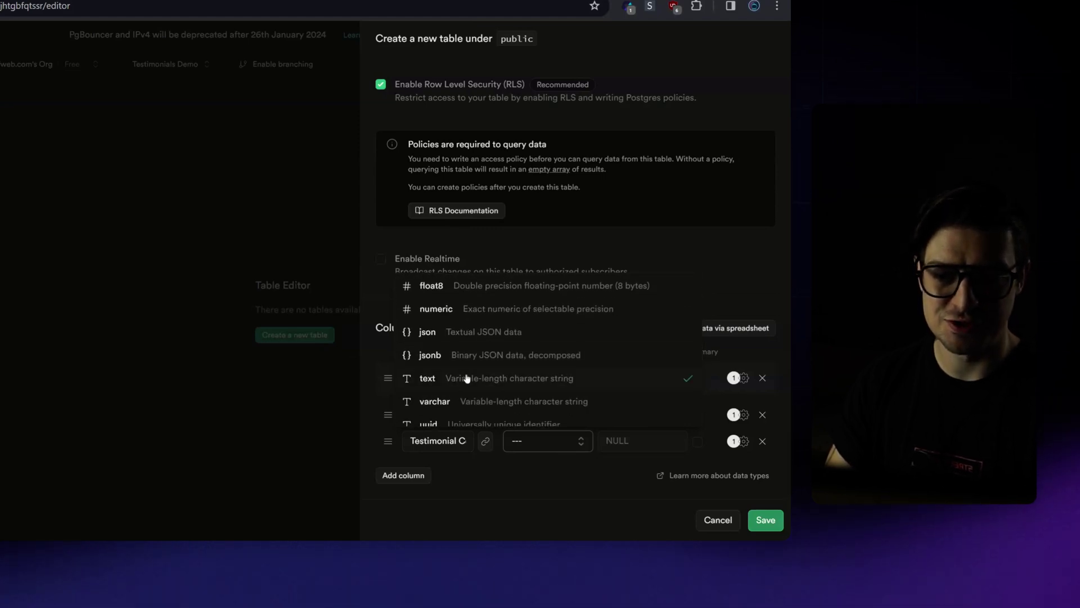
left_click(467, 378)
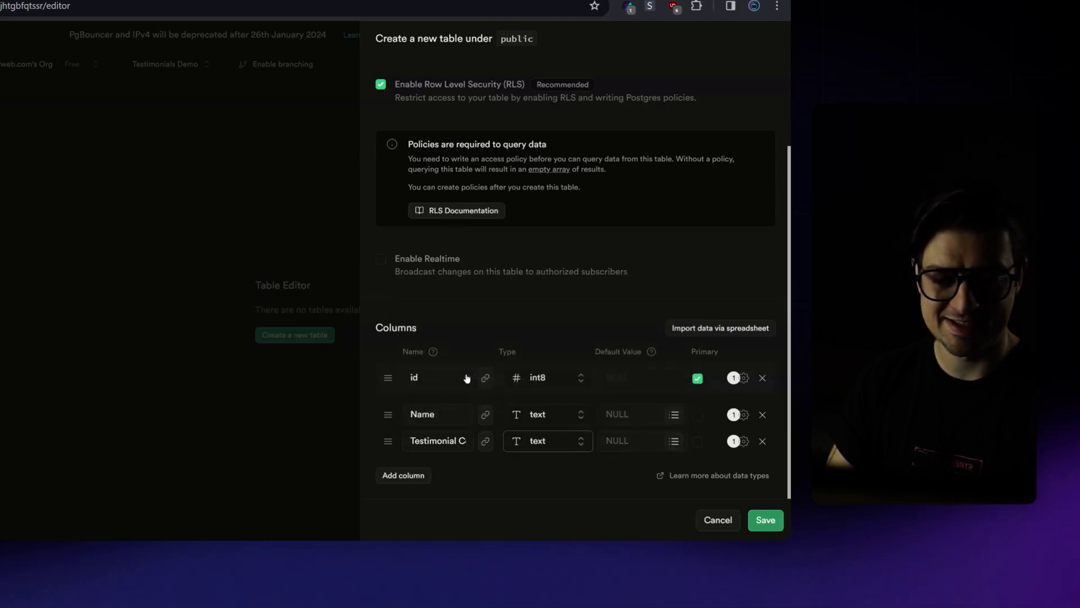
Add an Image column of type text.
left_click(413, 479)
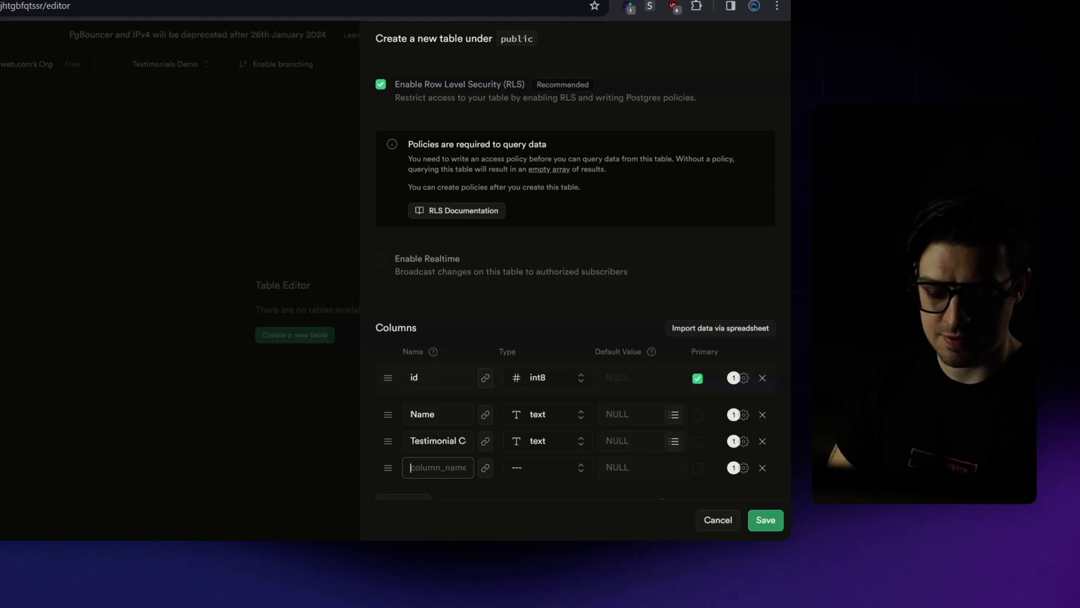
type("Image")
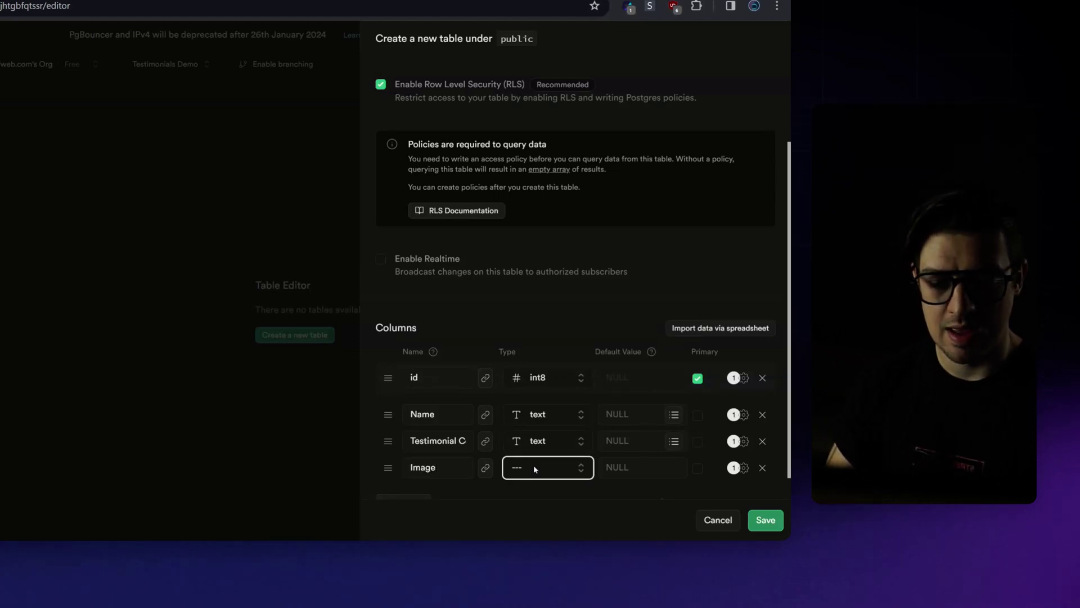
left_click(533, 465)
scroll(472, 367, "down", 4)
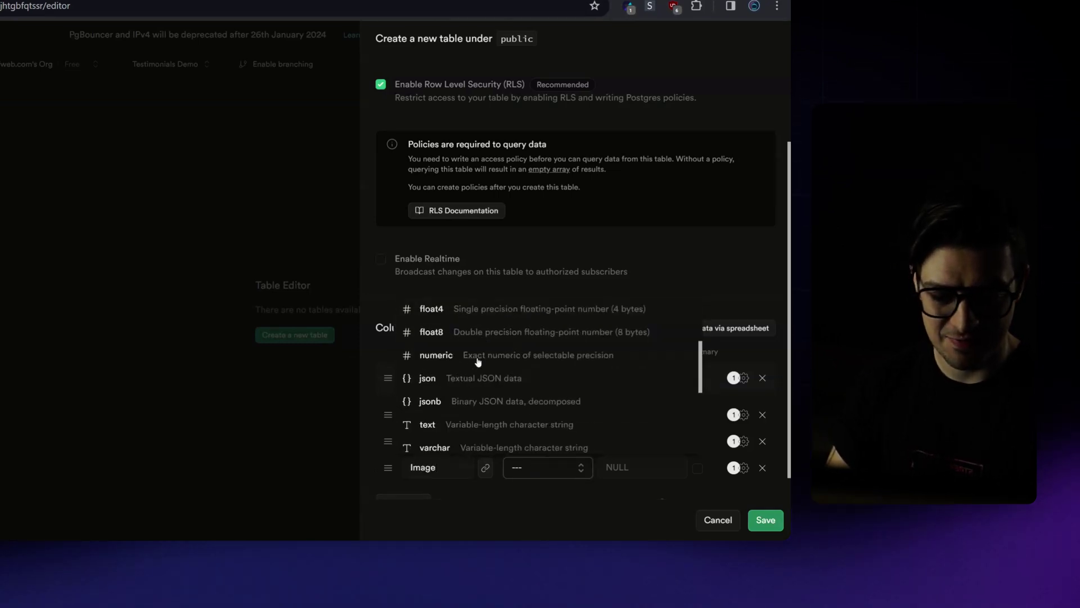
scroll(473, 366, "up", 1)
left_click(478, 408)
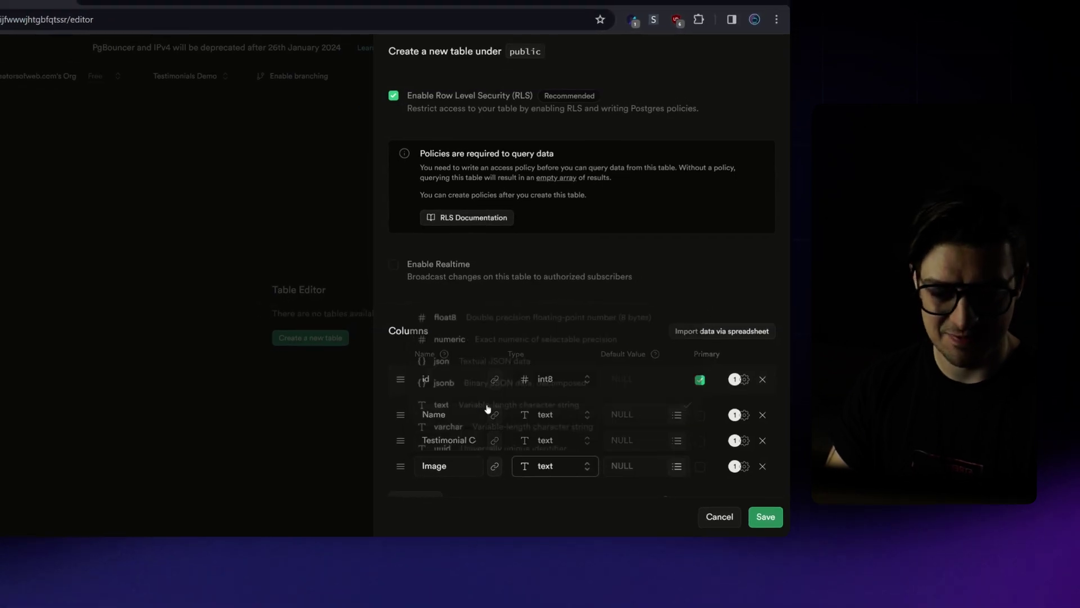
Save the Testimonials table and create a public Storage bucket called Profile Pictures.
key("ctrl+Return")
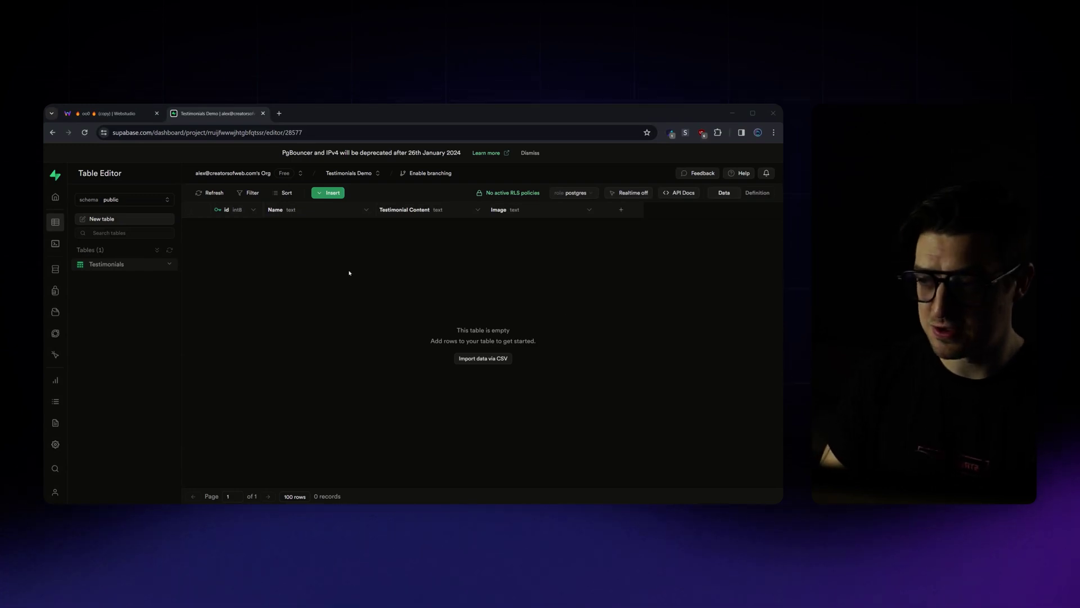
left_click(55, 313)
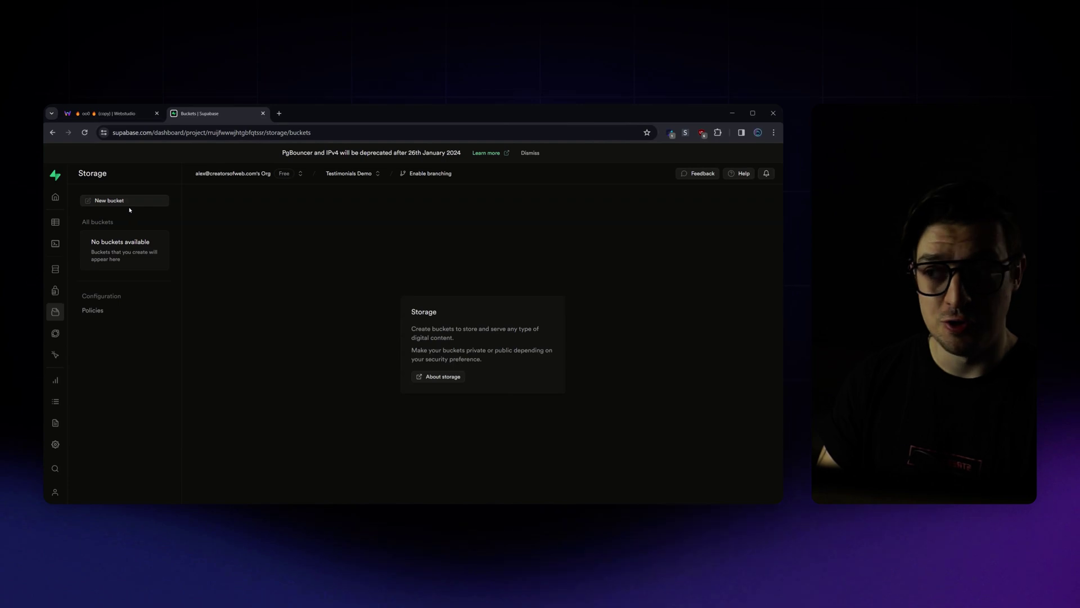
left_click(129, 202)
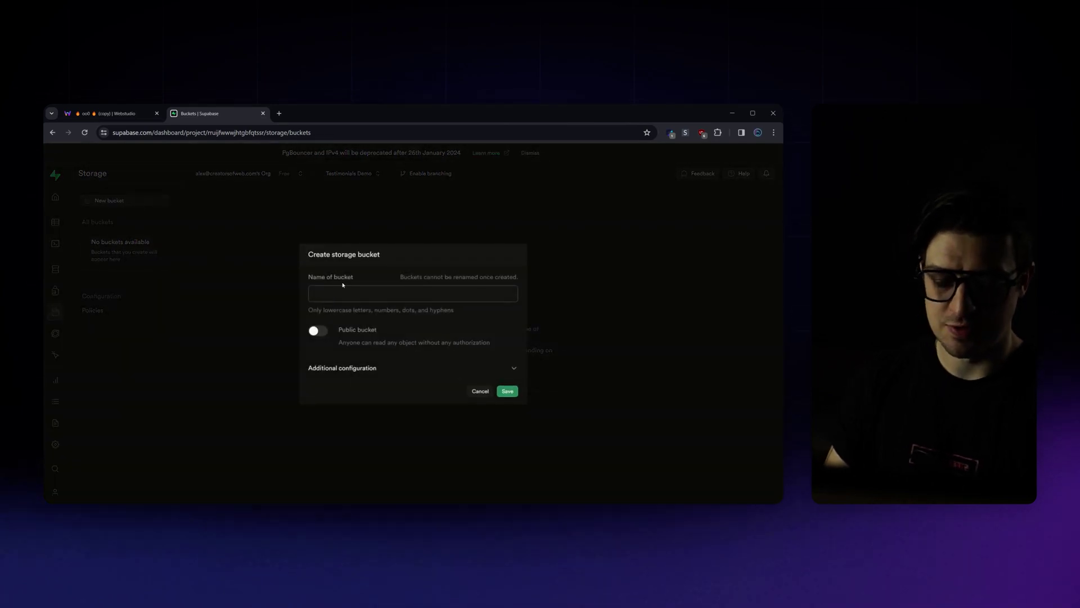
type("Profile Pictures")
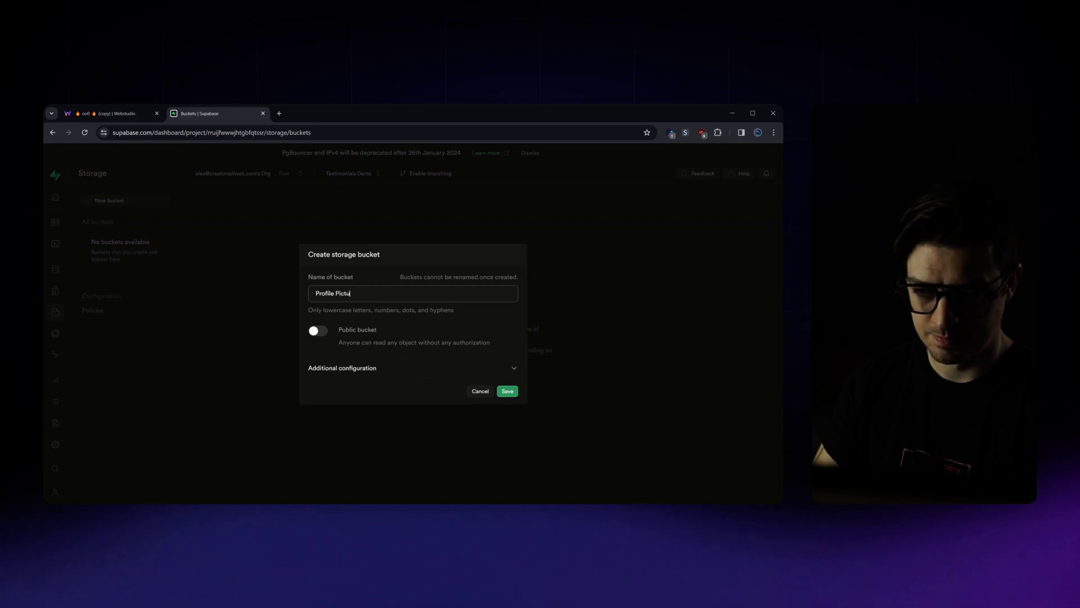
left_click(320, 334)
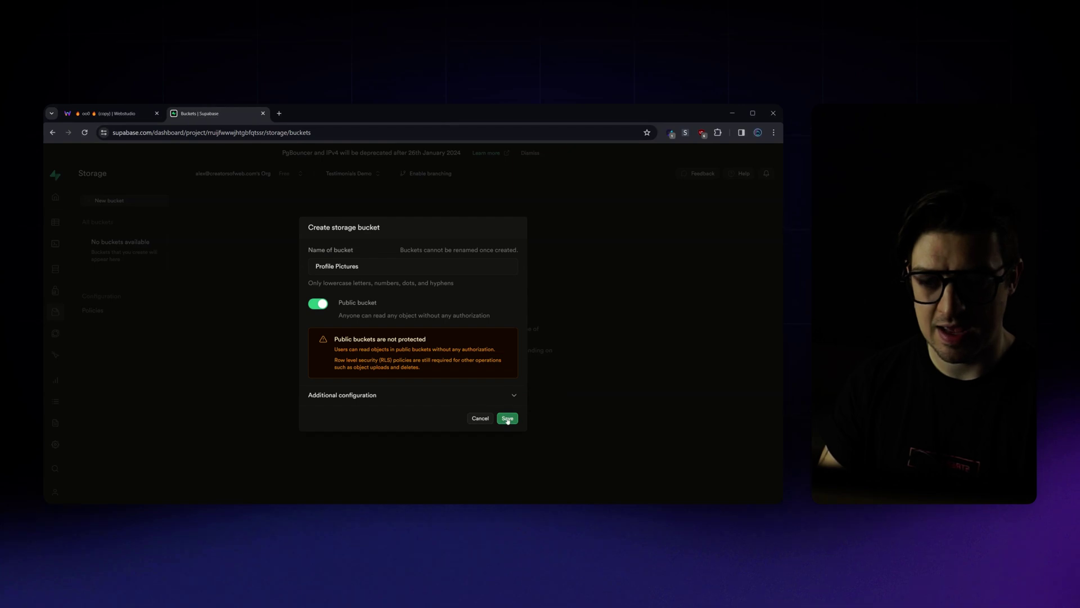
left_click(507, 419)
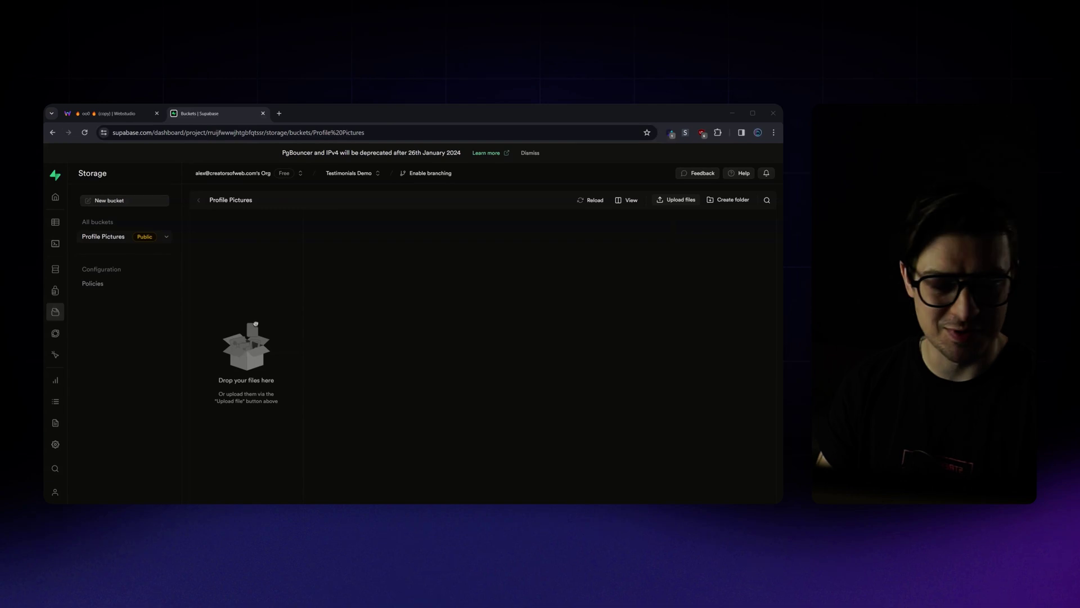
Upload the eight profile images and copy original-_1_.jpeg's URL.
left_click_drag(256, 323, 256, 326)
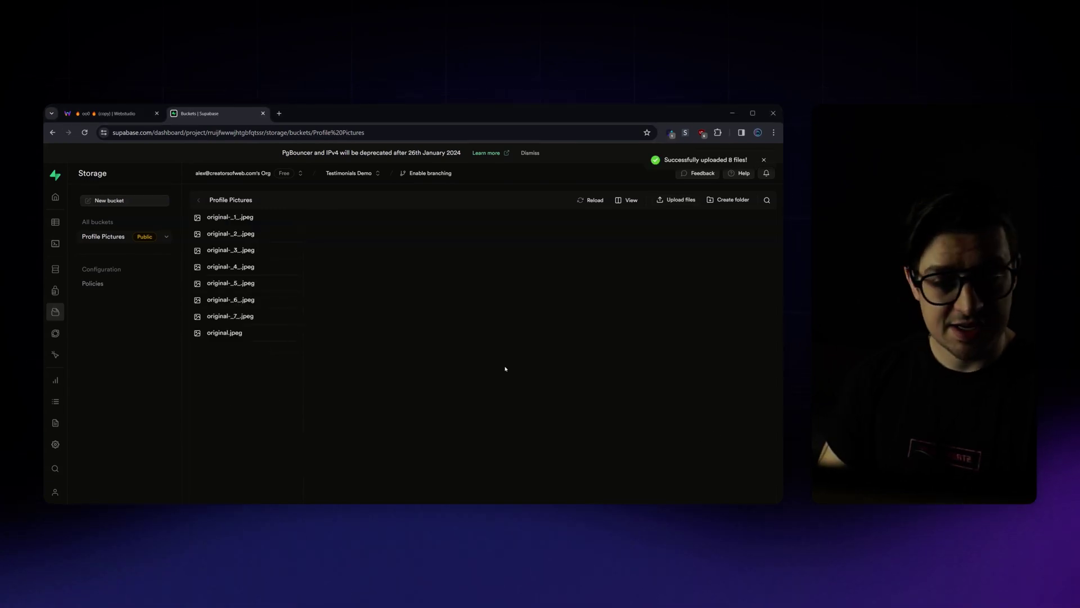
left_click(257, 223)
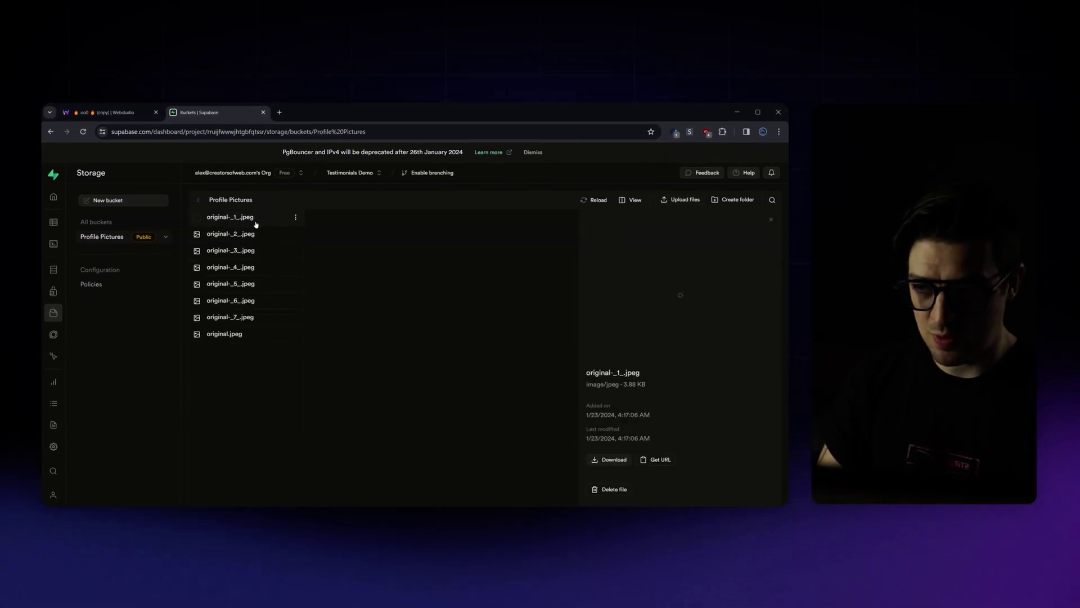
left_click(295, 217)
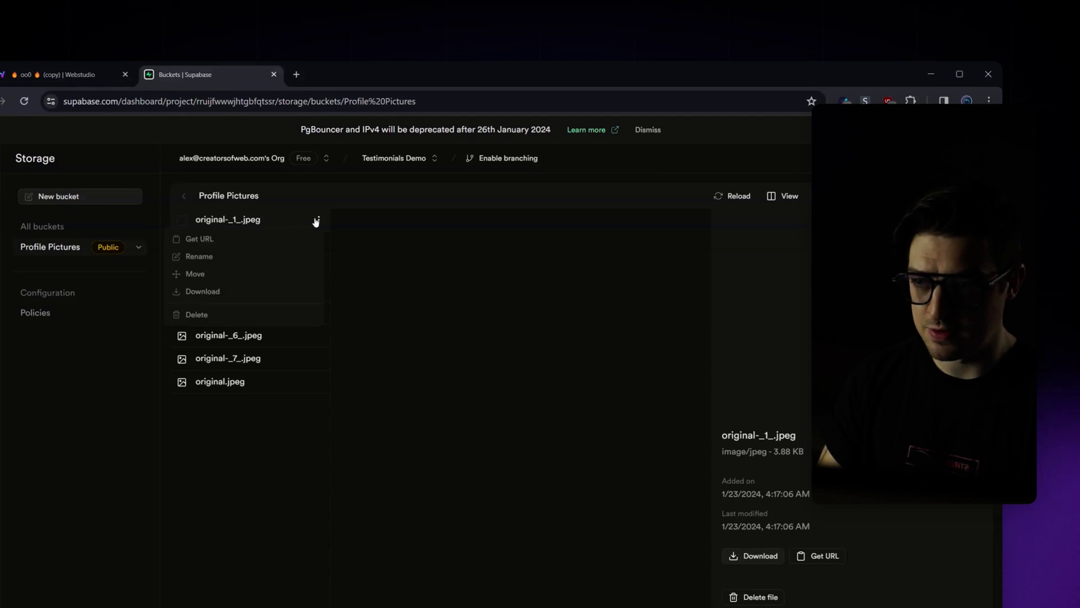
left_click(241, 243)
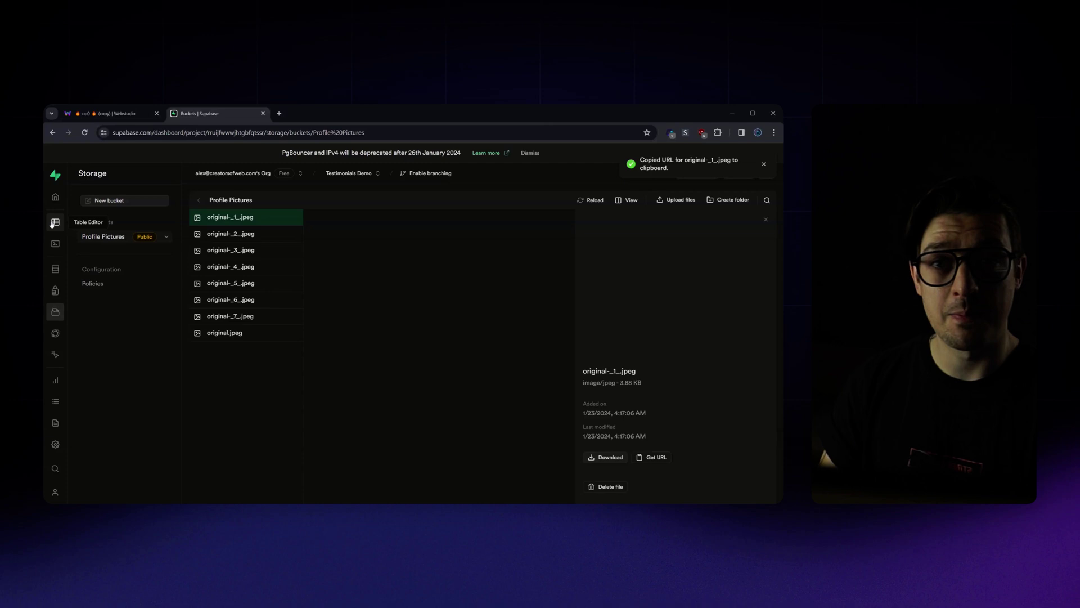
Open the Insert row form for the Testimonials table.
left_click(54, 223)
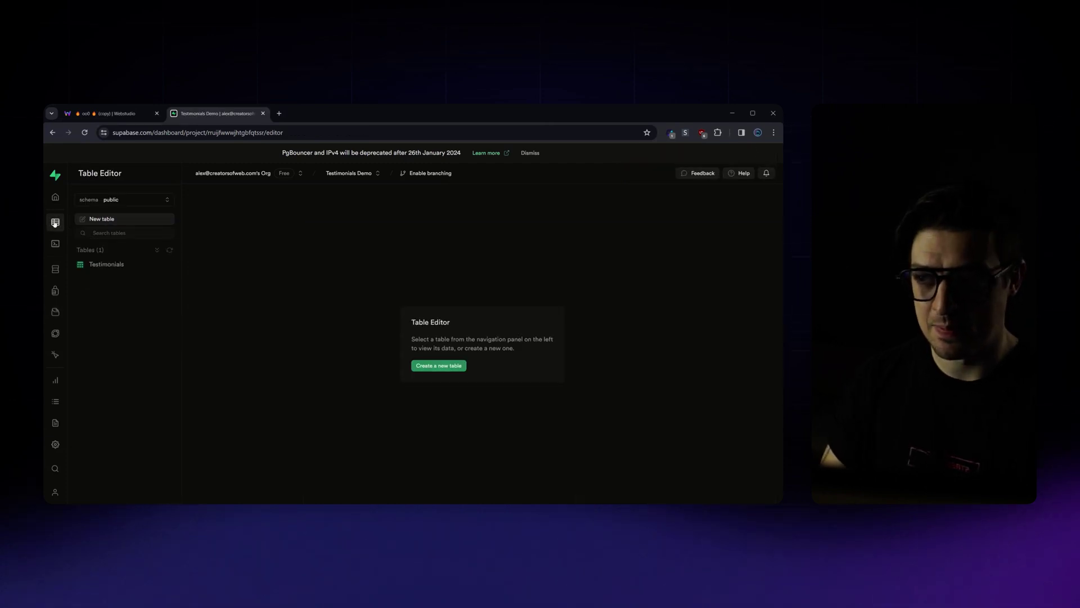
left_click(106, 268)
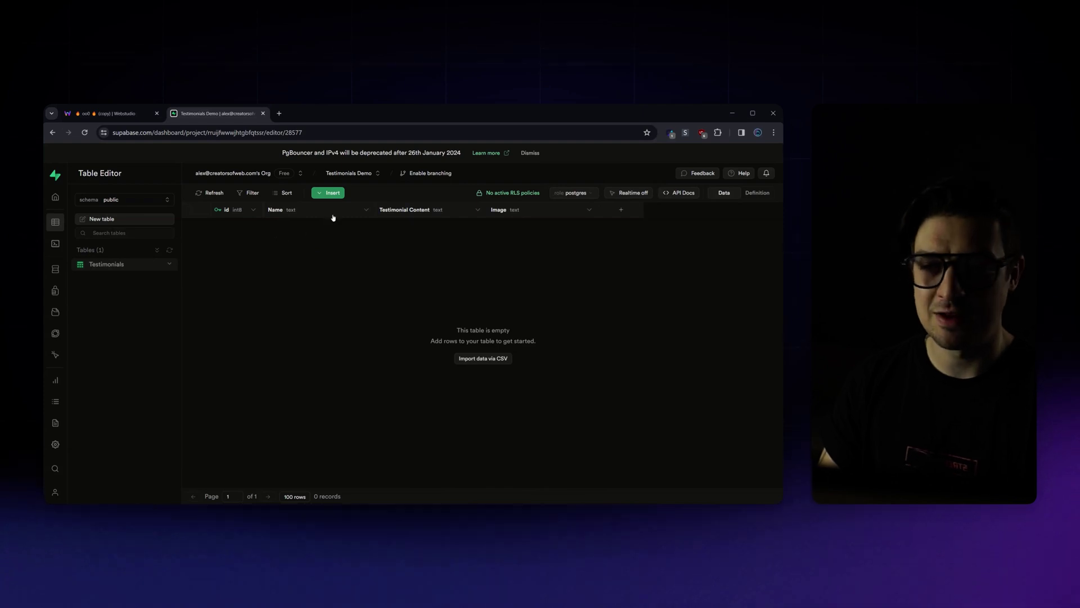
left_click(328, 192)
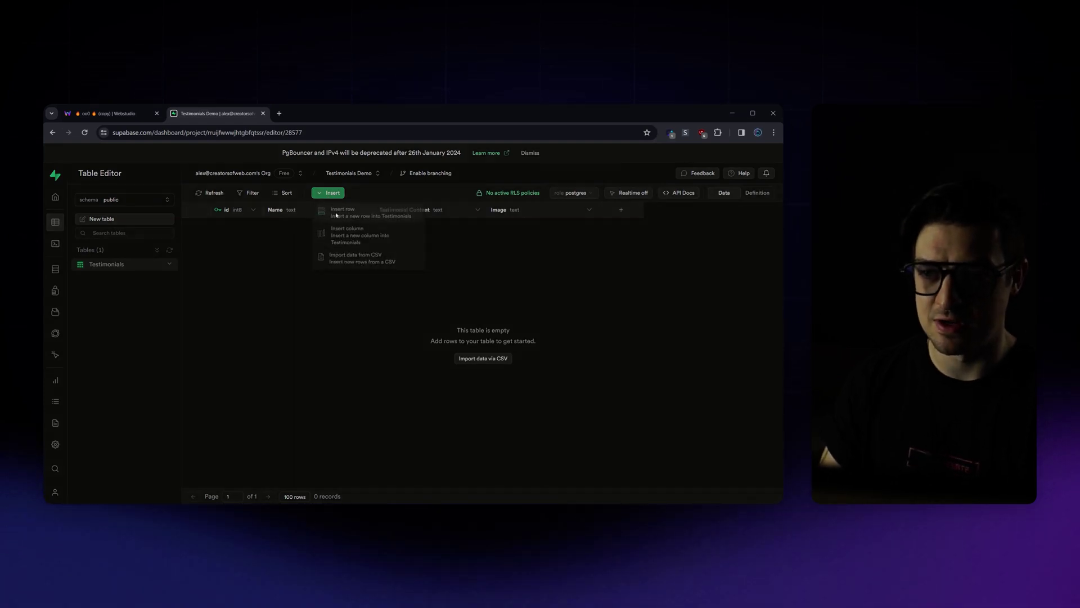
left_click(340, 216)
Enter John Doe as Name, paste the copied URL into Image, and save the row.
left_click(596, 275)
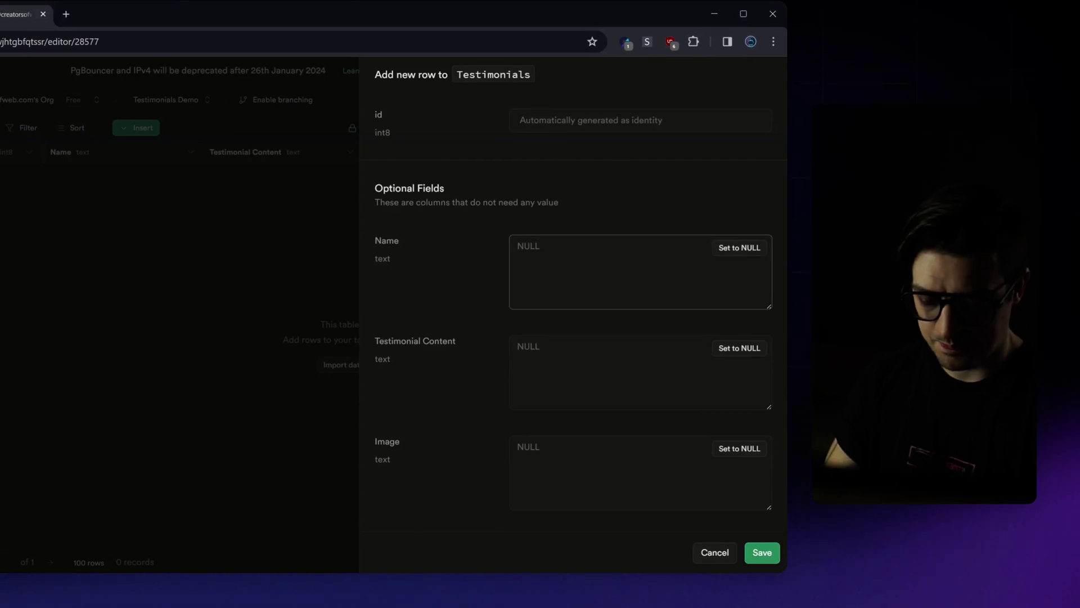
type("John Doe")
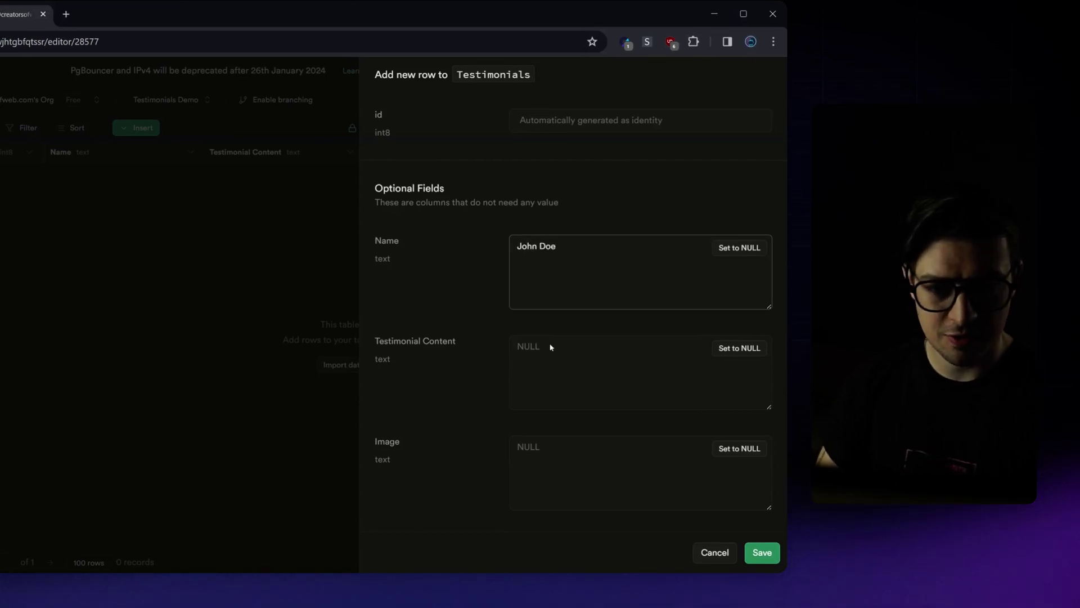
left_click(517, 346)
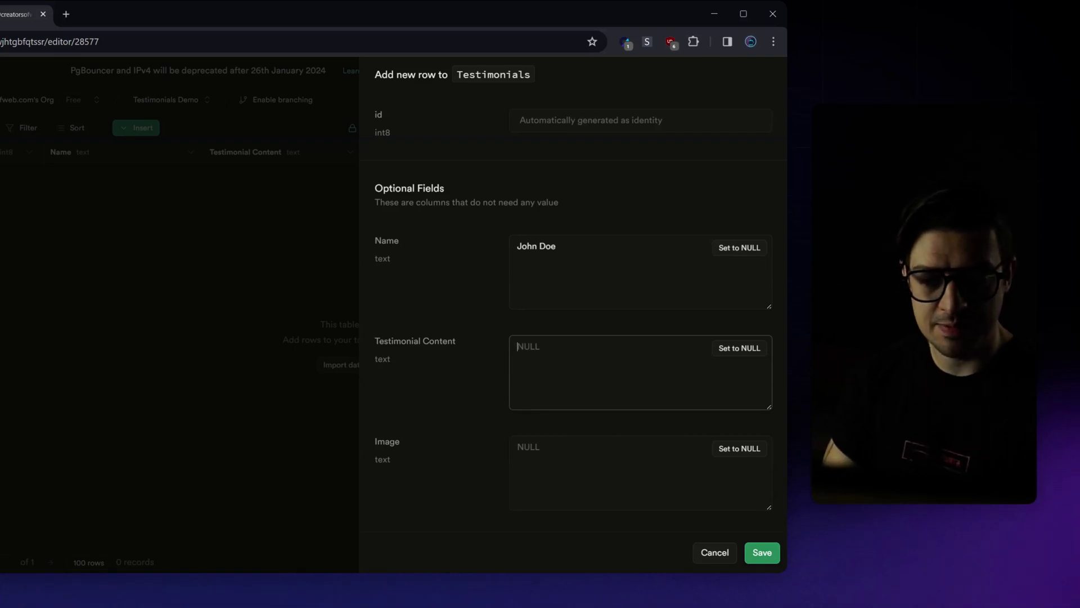
left_click(517, 447)
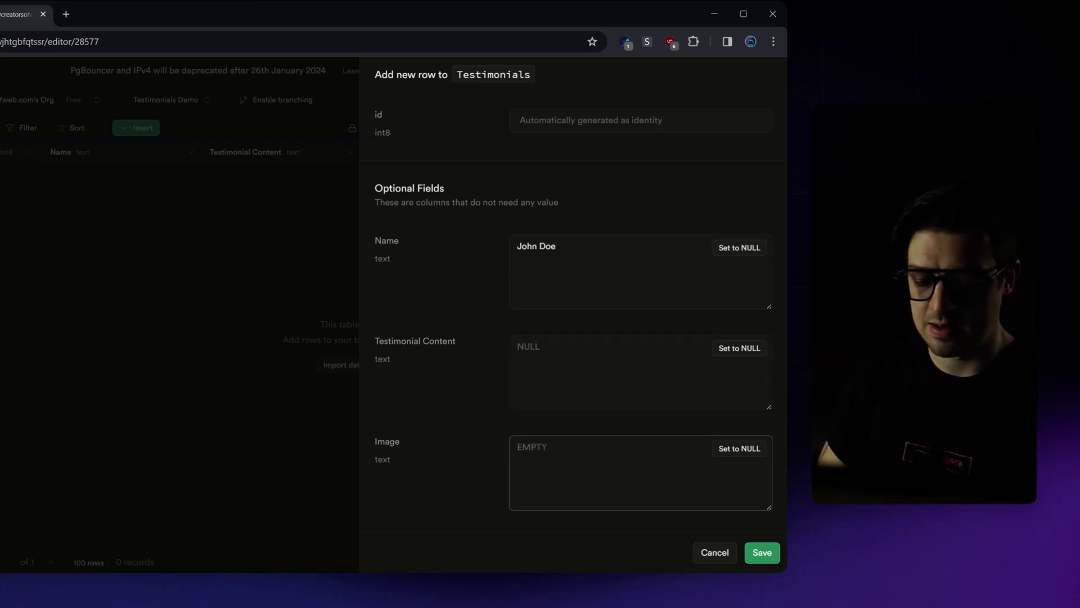
key("ctrl+v")
left_click(763, 553)
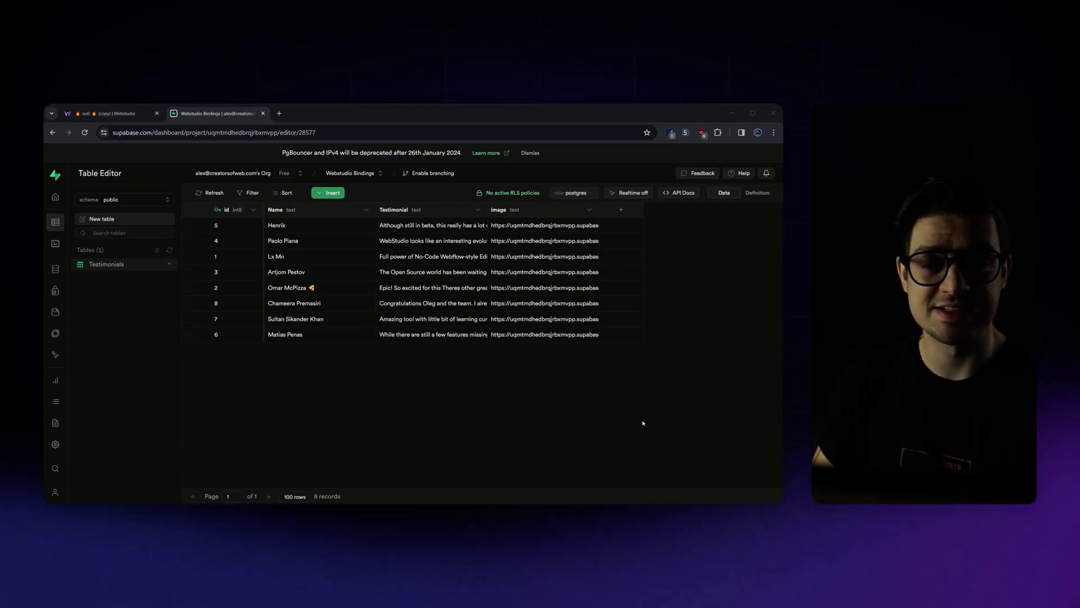
Check the Testimonials table's RLS policies, then return to the table.
left_click(522, 197)
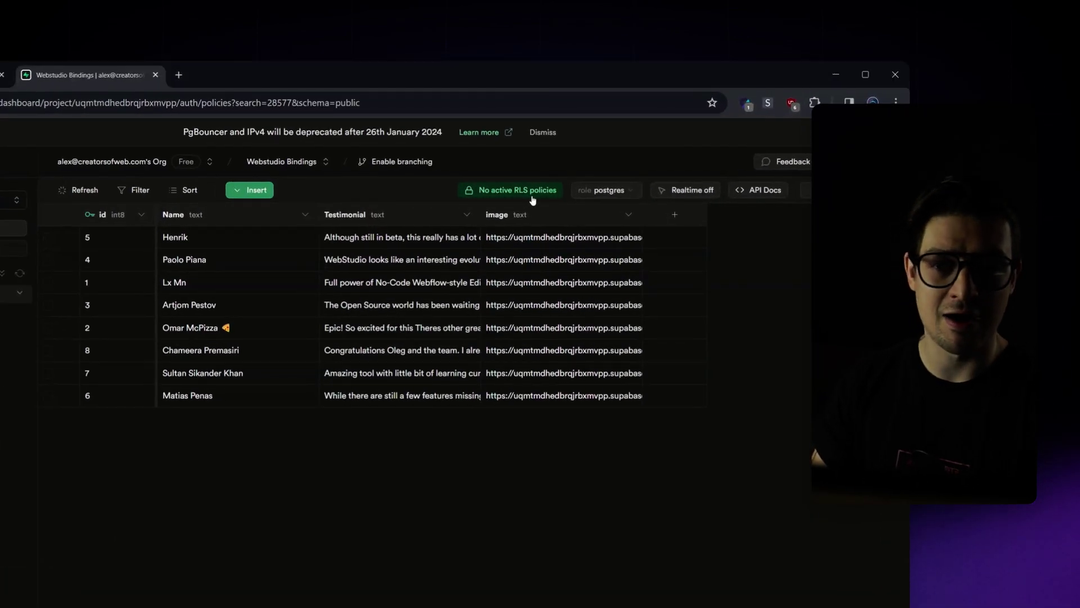
key("alt+Left")
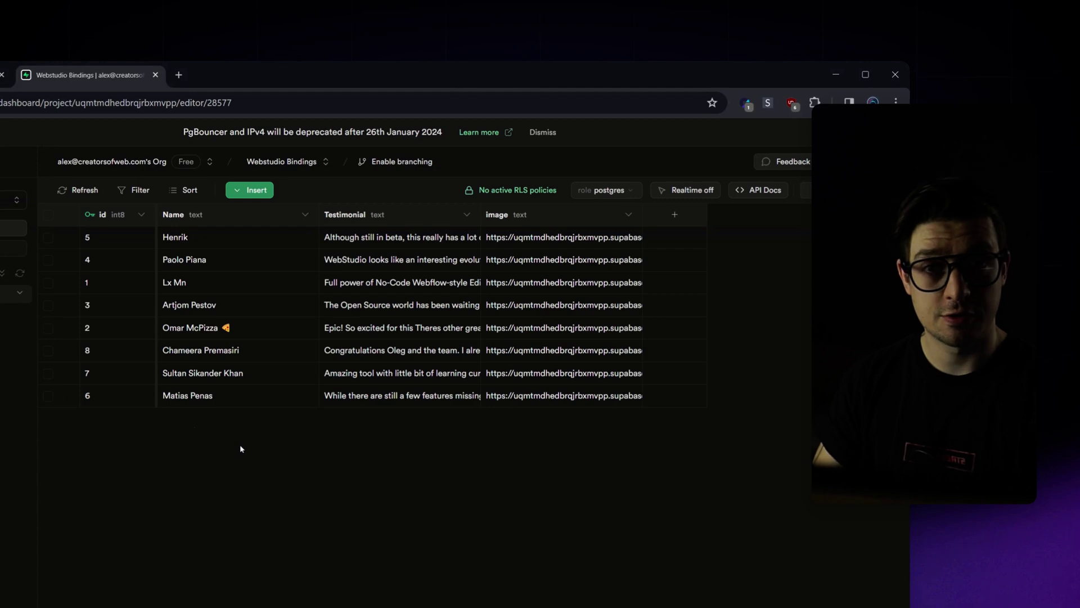
Add the 'Enable read access for all users' SELECT policy to Testimonials from a template.
left_click(505, 194)
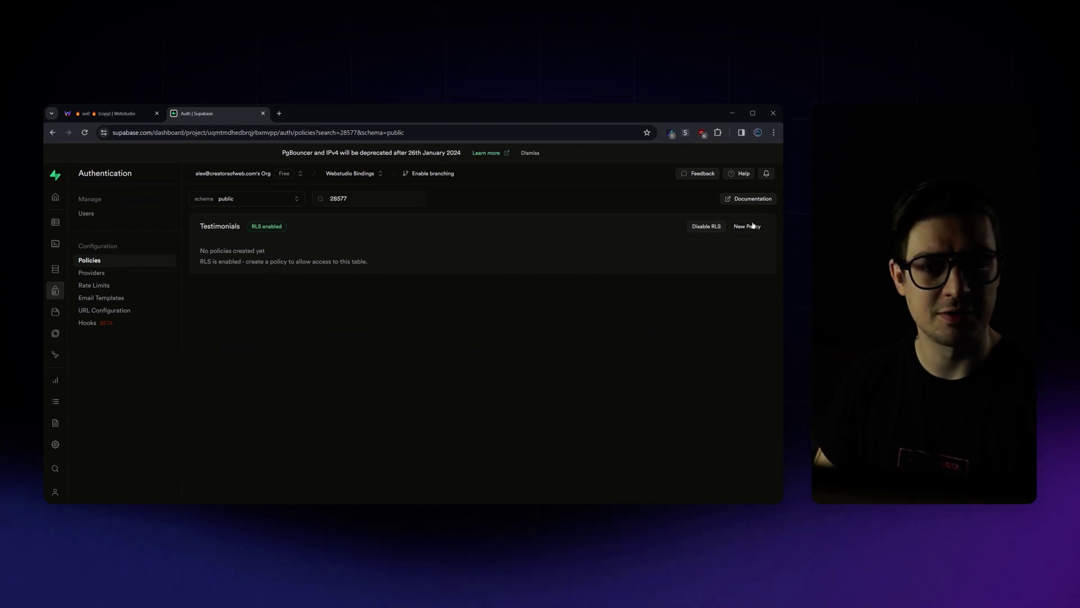
left_click(748, 227)
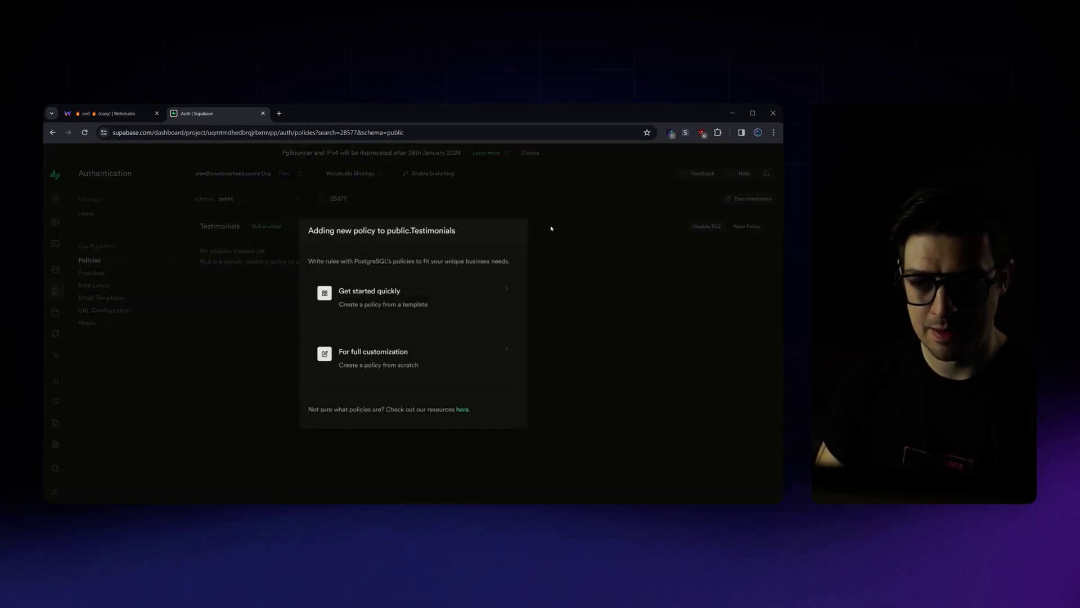
left_click(397, 309)
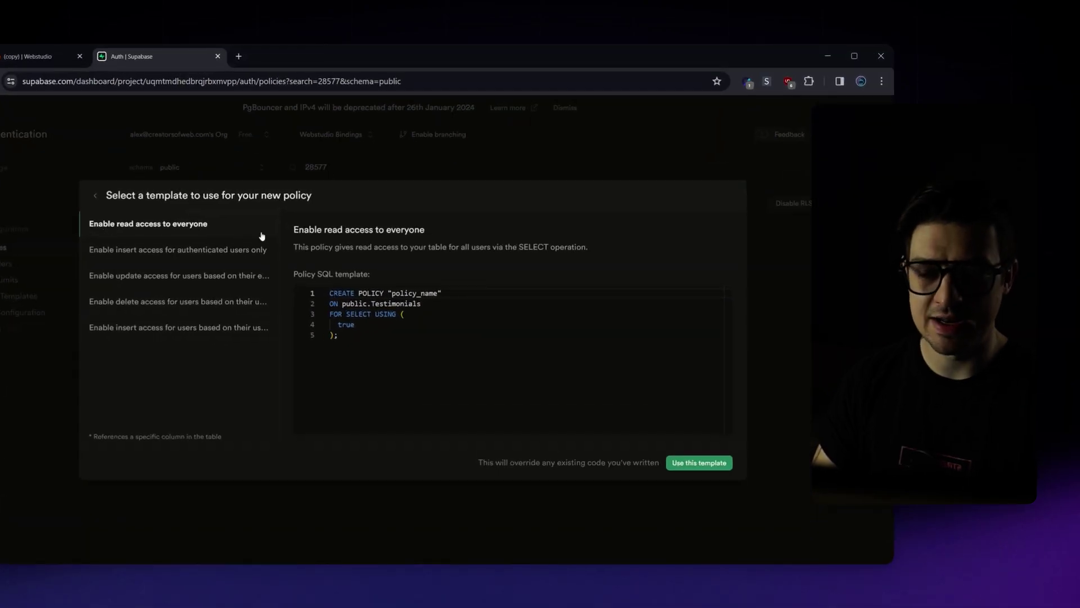
left_click(702, 461)
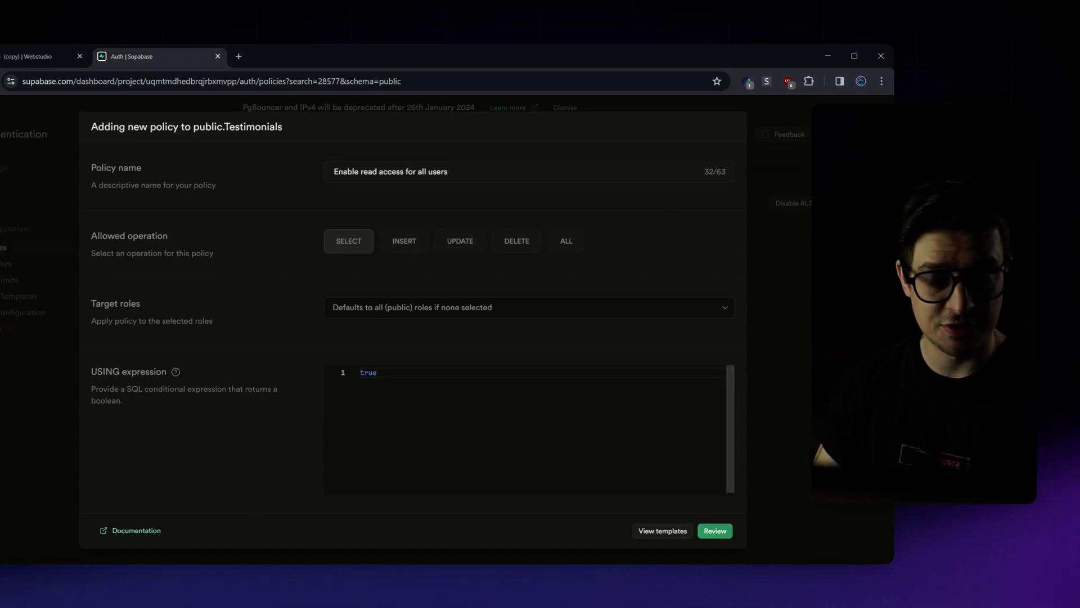
left_click(713, 532)
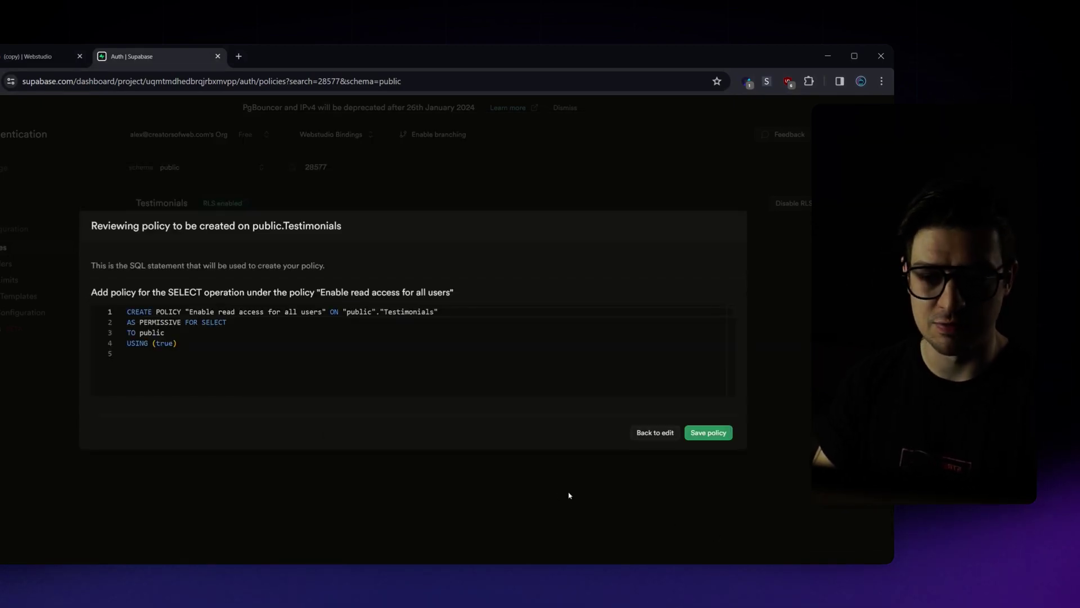
left_click(707, 434)
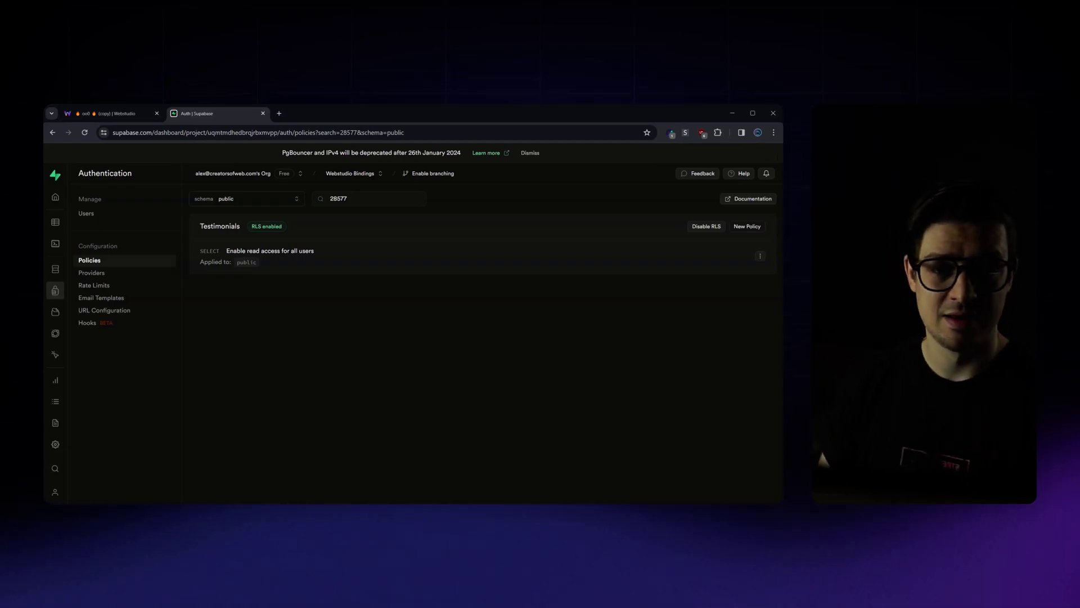
Show the Testimonials table's API docs with Bash curl examples.
left_click(55, 222)
left_click(106, 264)
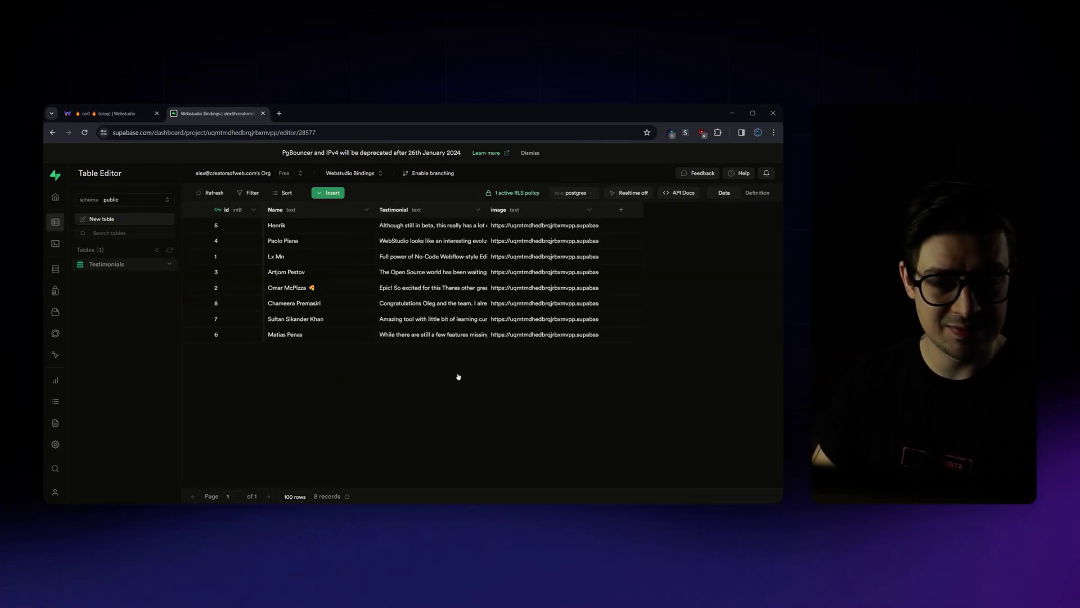
left_click(679, 195)
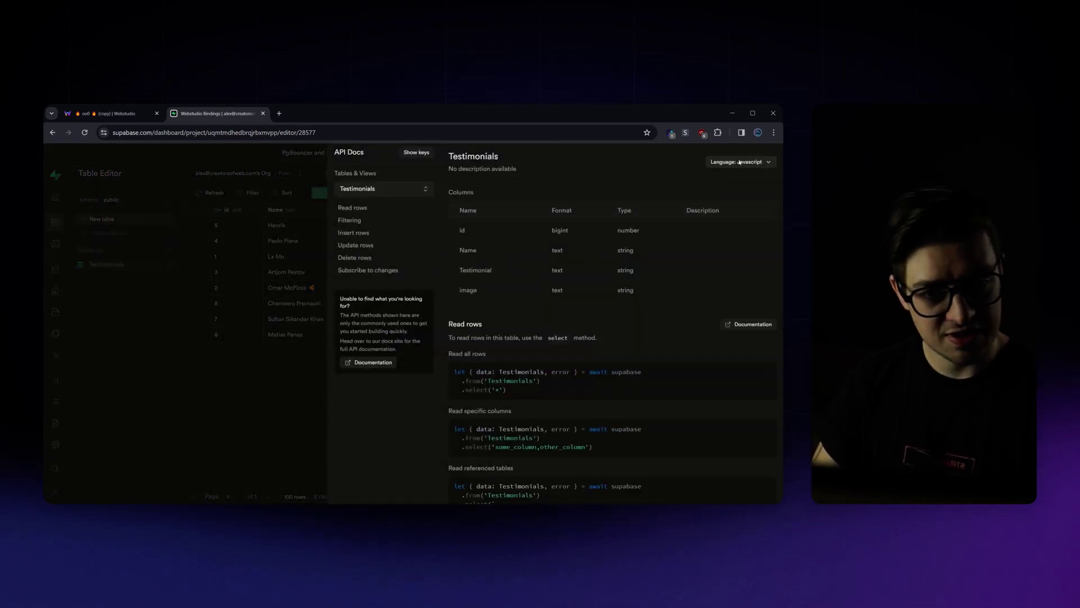
left_click(740, 162)
left_click(740, 190)
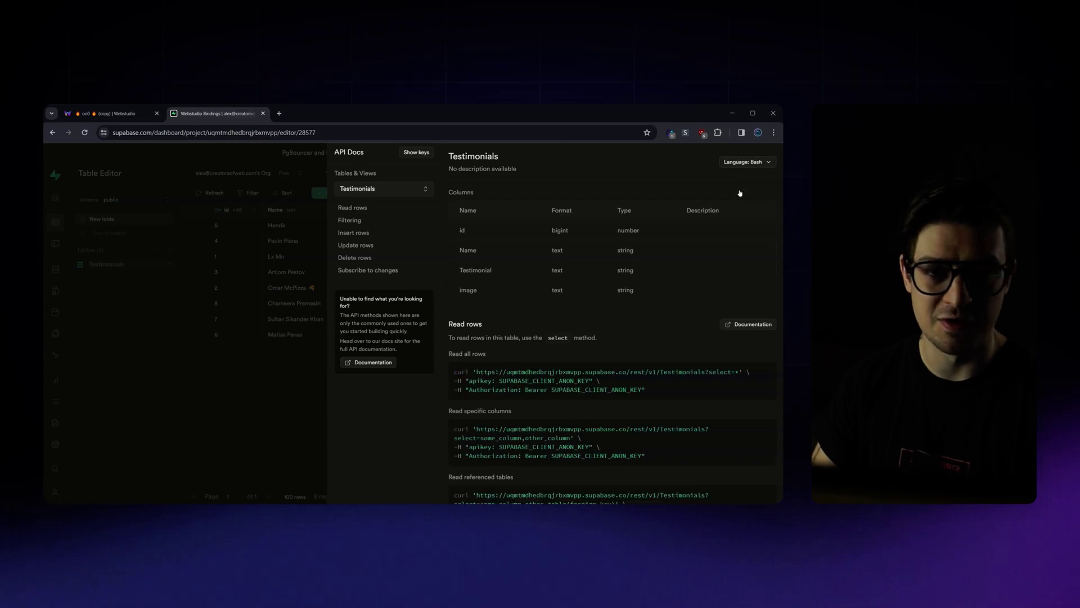
Highlight the read-all-rows request URL and switch back to the Webstudio tab.
scroll(739, 197, "down", 2)
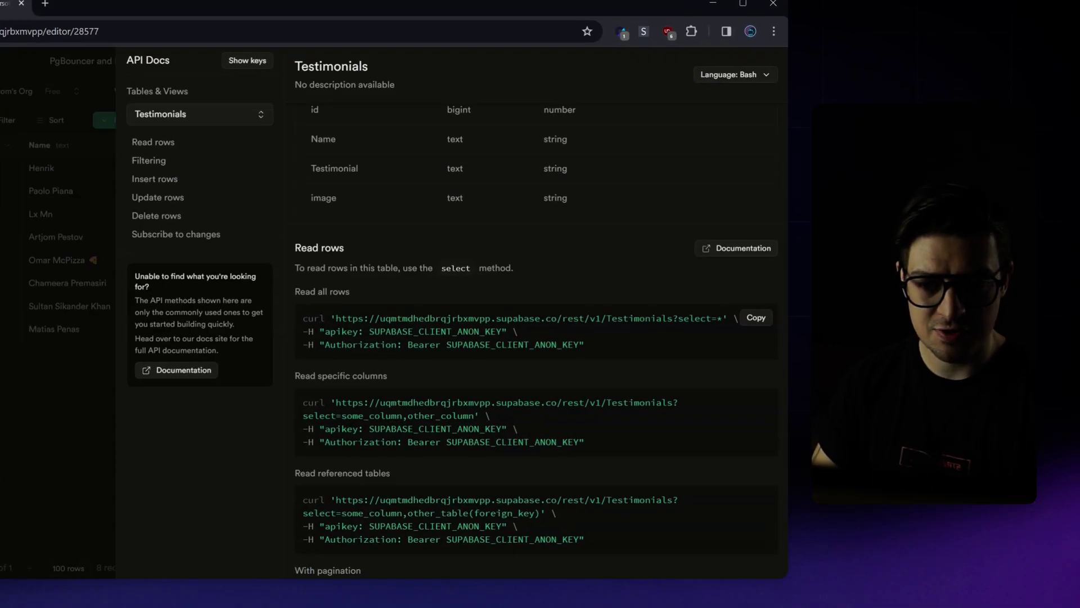
left_click_drag(326, 318, 721, 318)
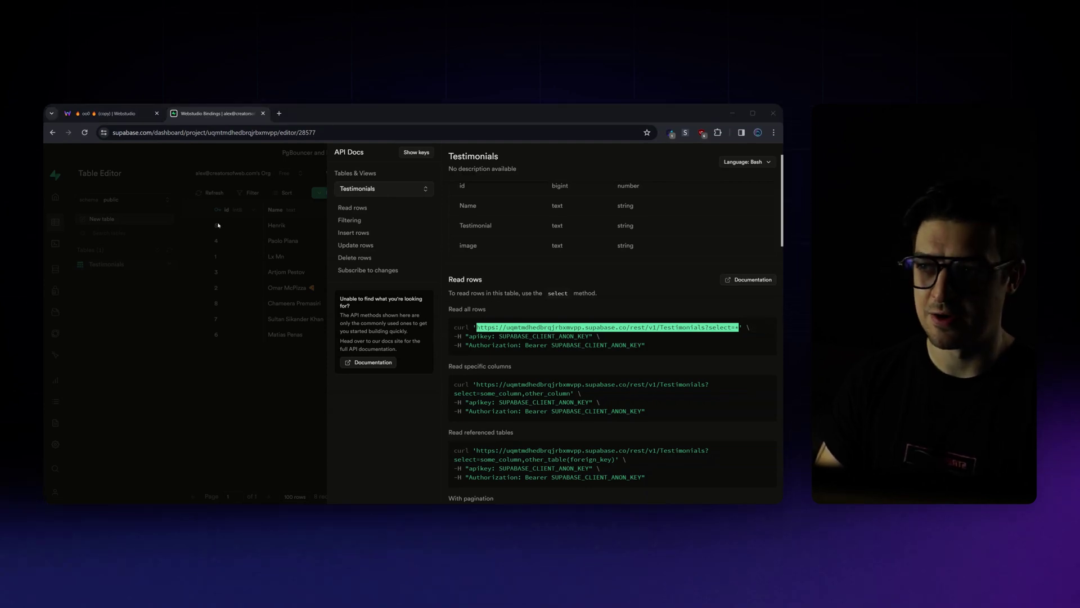
left_click(120, 117)
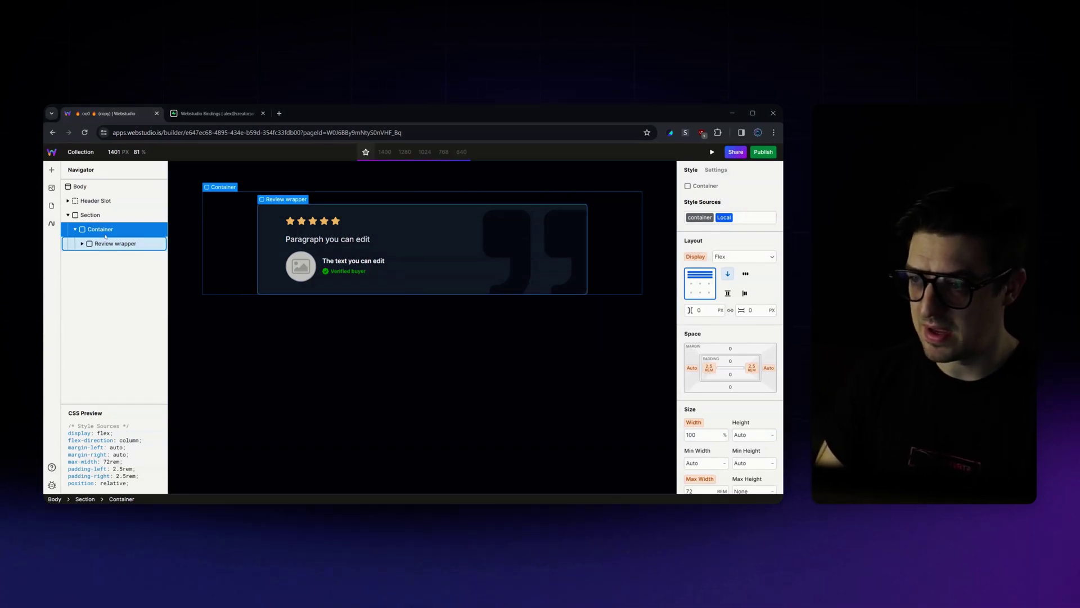
Insert a Collection component from the Data section into the Container.
left_click(52, 169)
scroll(98, 307, "down", 3)
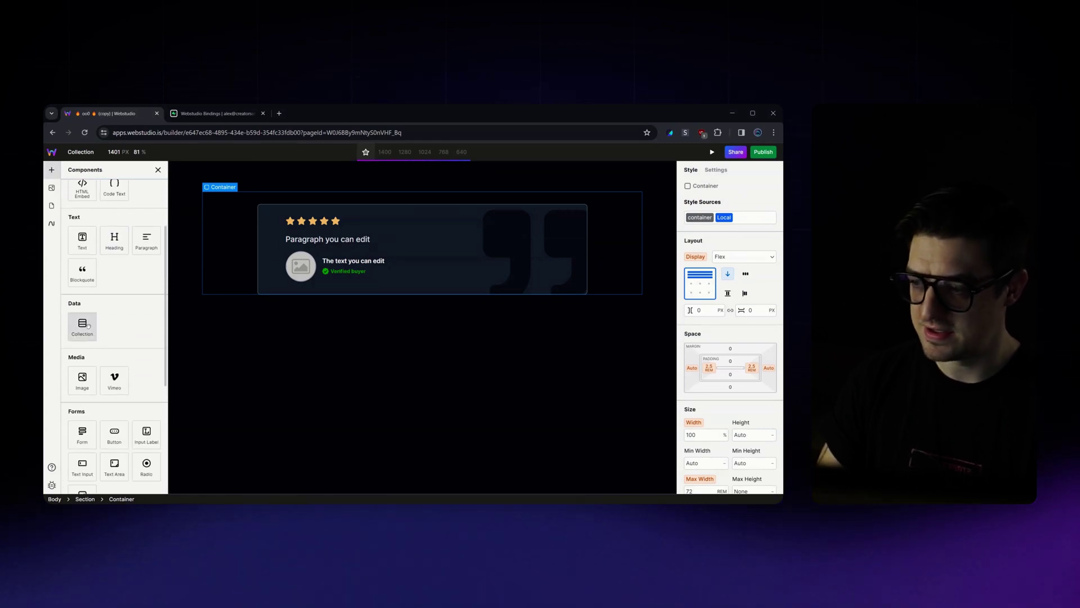
left_click(84, 326)
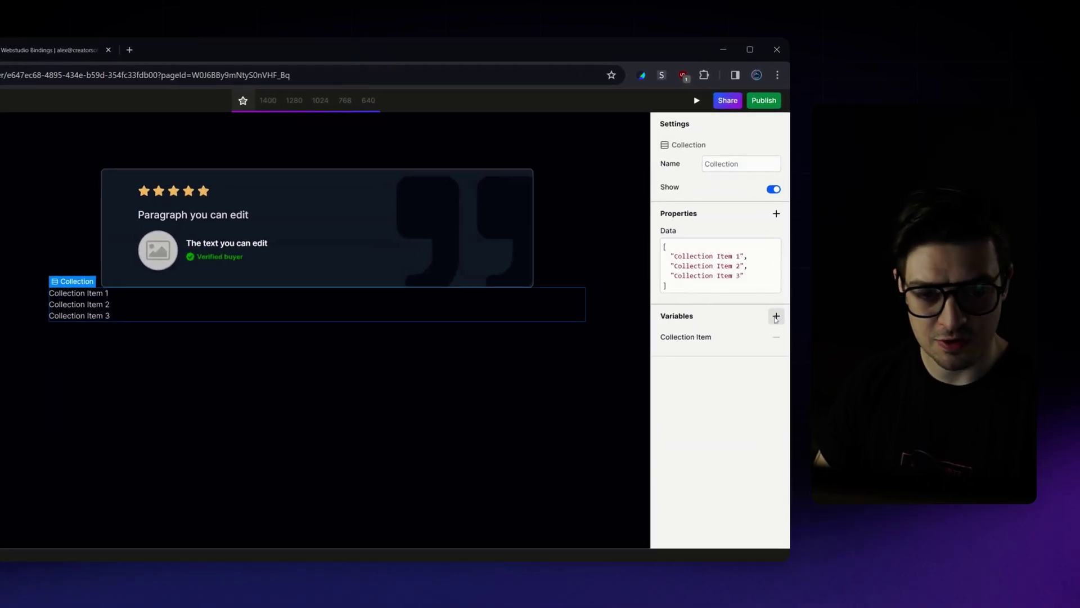
Create a Resource variable named 'Testimonials' whose URL is the pasted Supabase table endpoint.
left_click(777, 317)
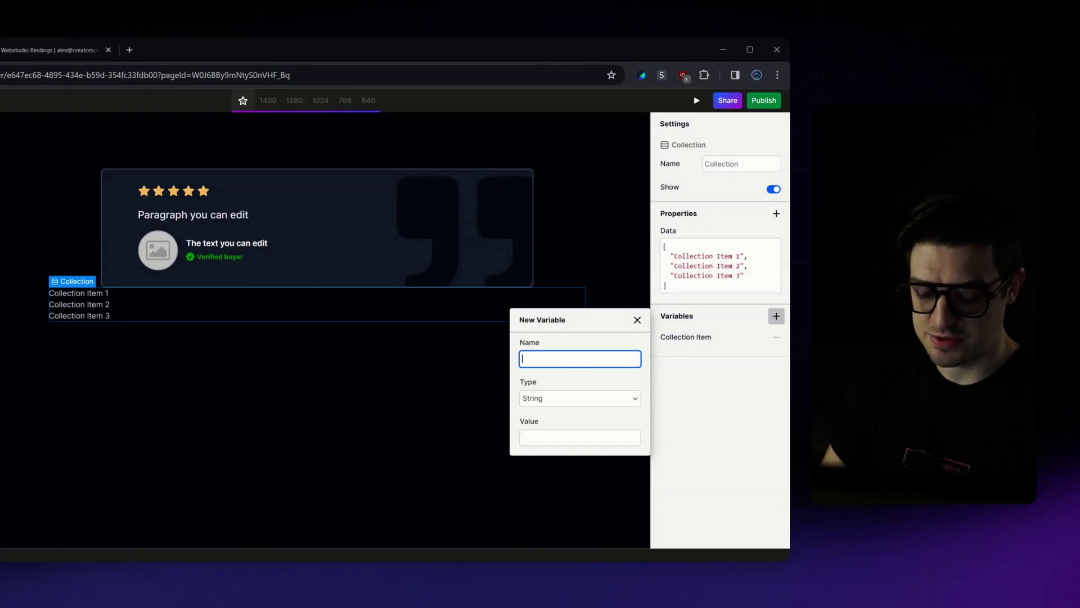
type("Testimonials")
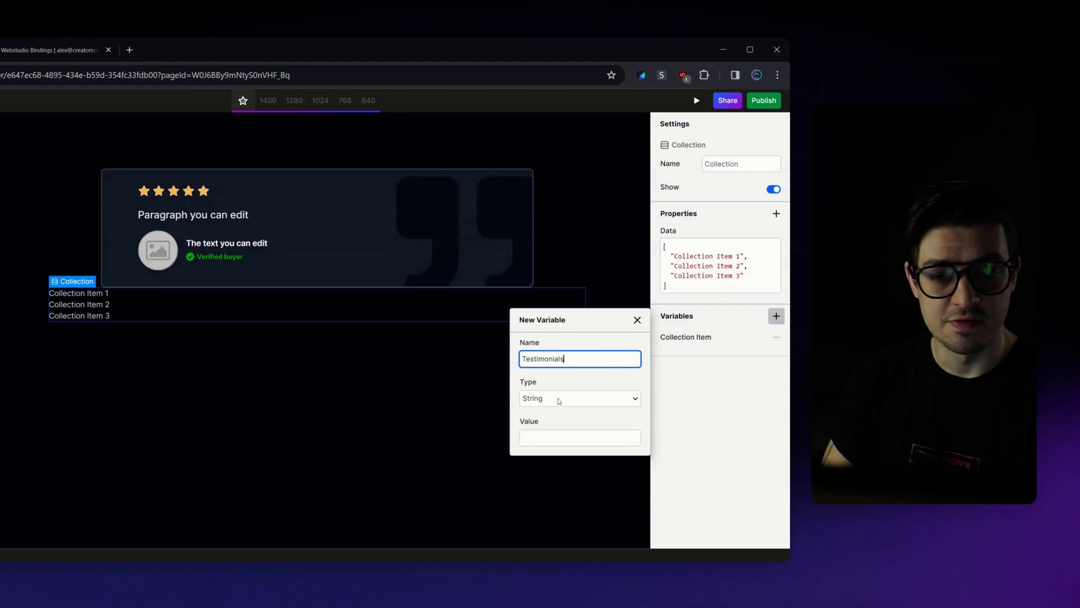
left_click(557, 400)
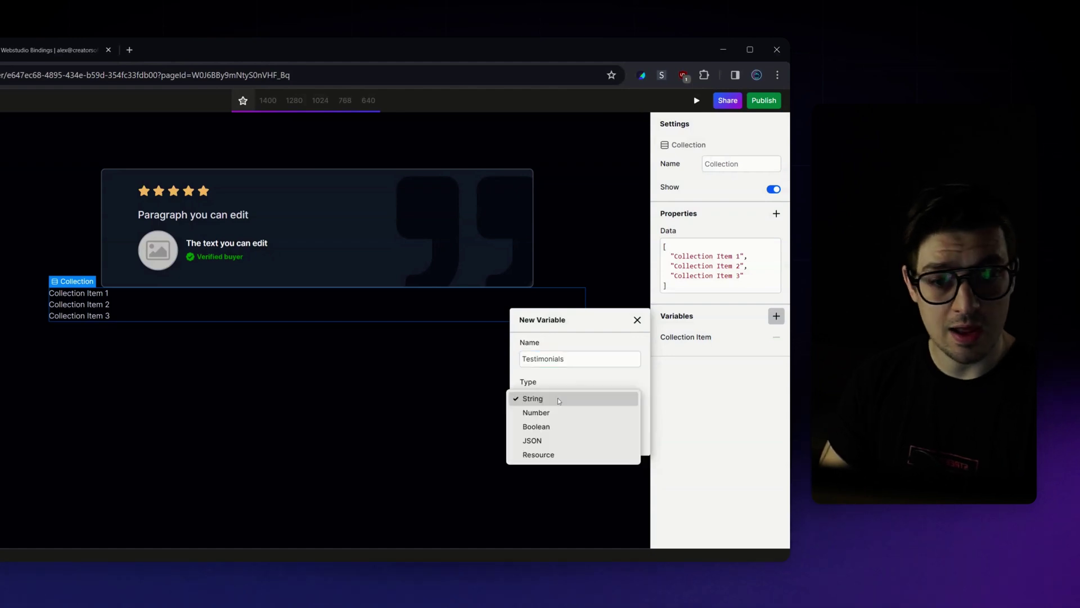
left_click(558, 454)
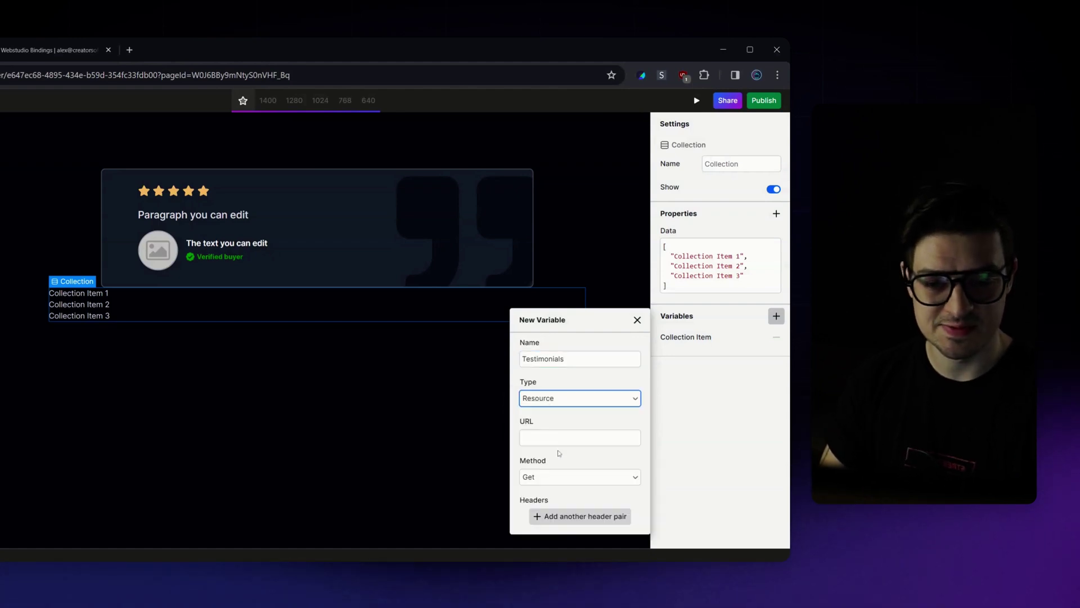
left_click(556, 438)
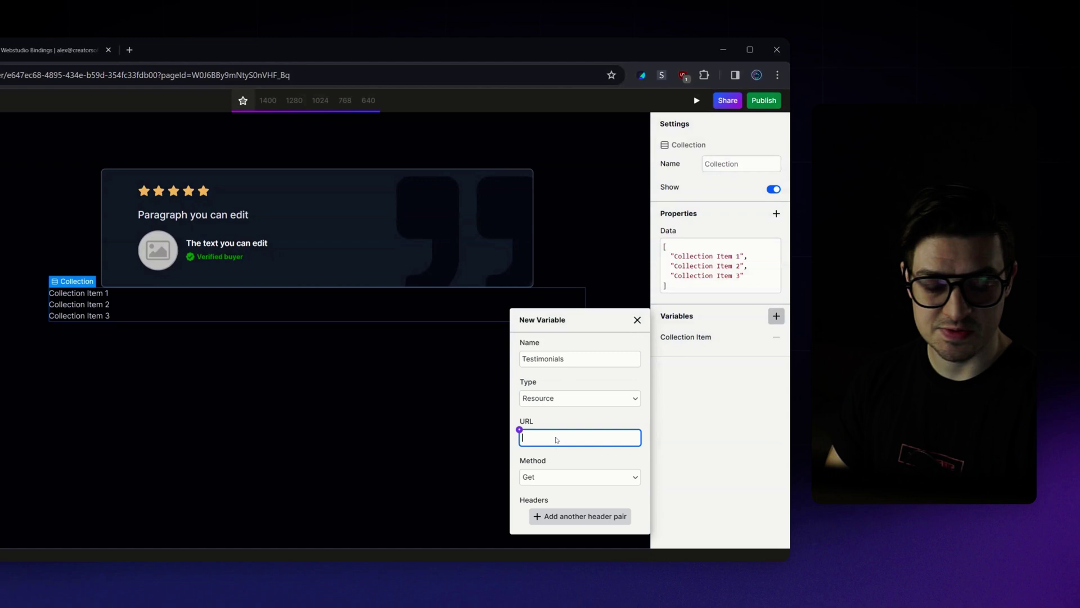
key("ctrl+v")
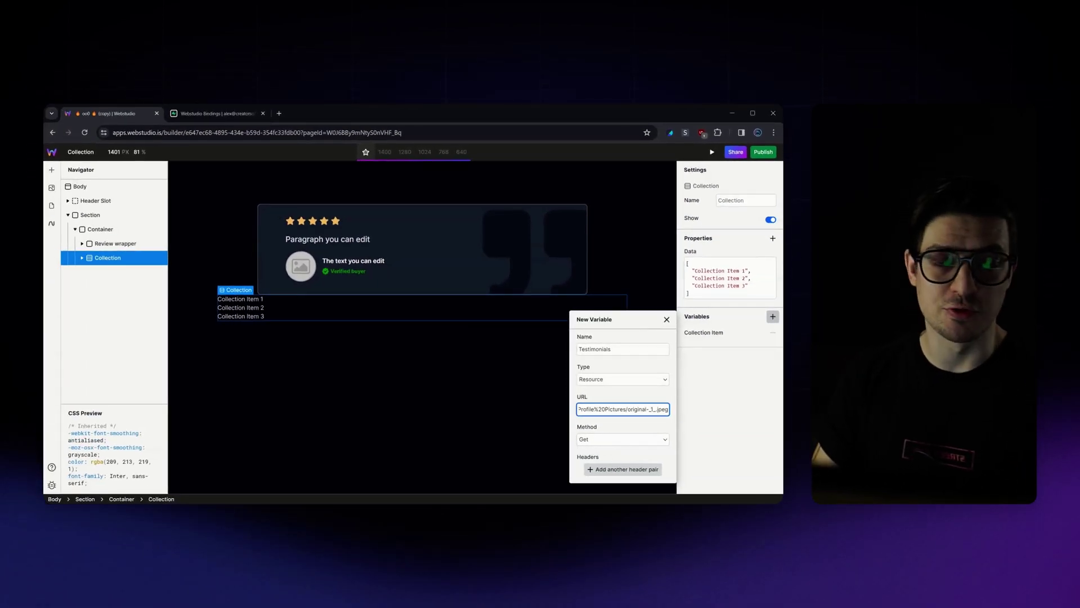
Add a request header pair and name it apikey, following the Supabase API docs example.
left_click(621, 469)
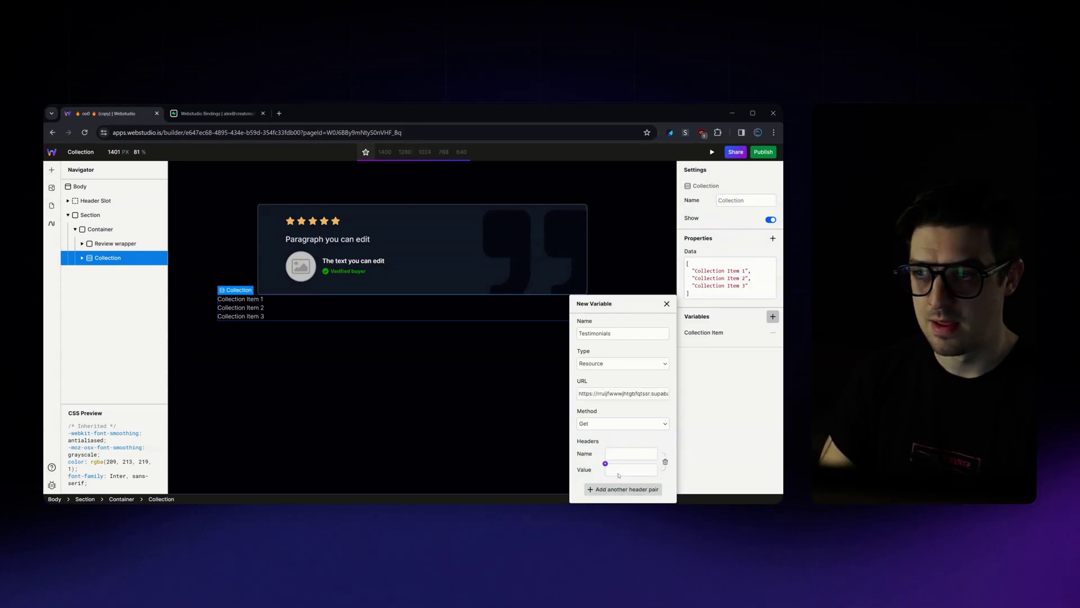
left_click(203, 115)
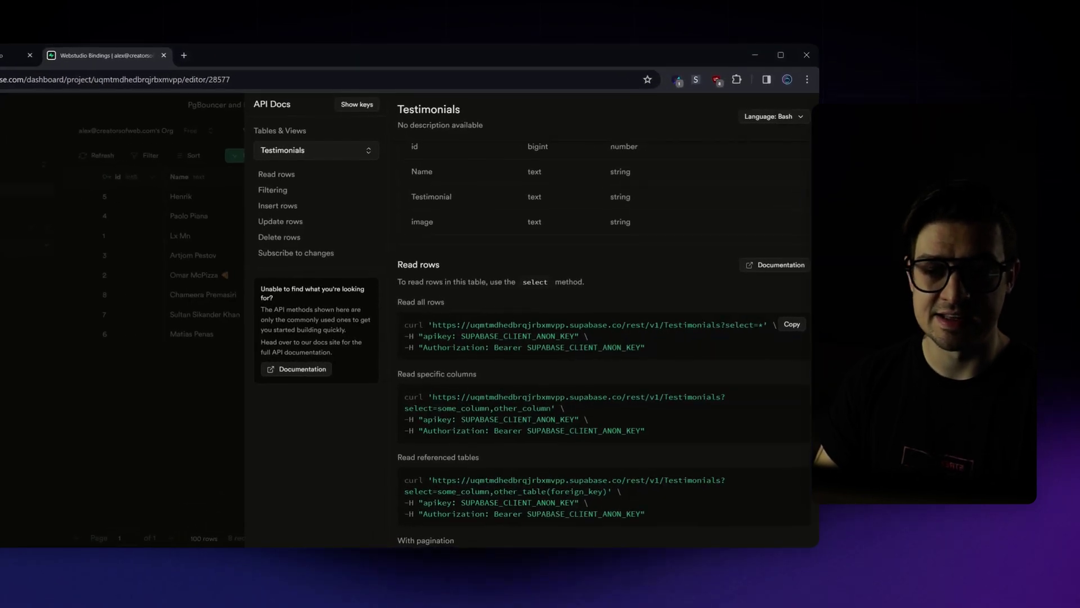
left_click_drag(427, 335, 452, 336)
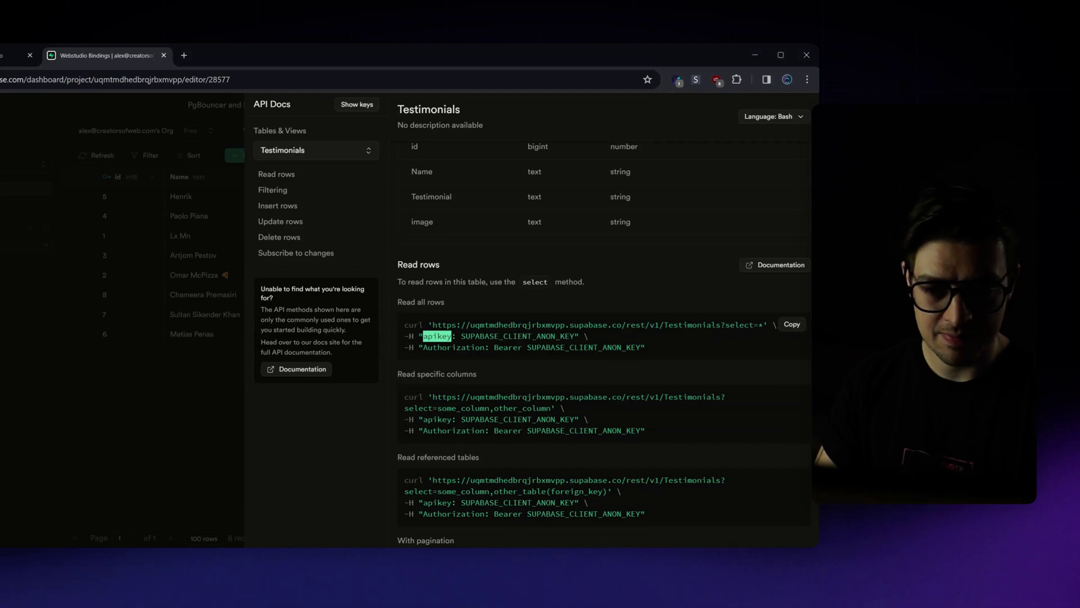
left_click_drag(462, 336, 578, 336)
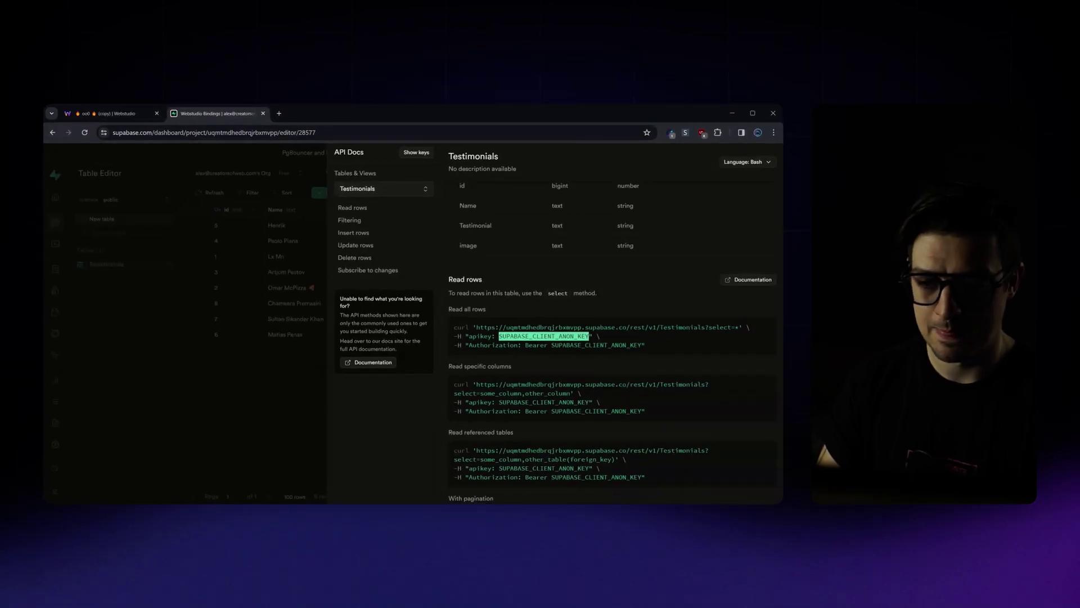
left_click(111, 115)
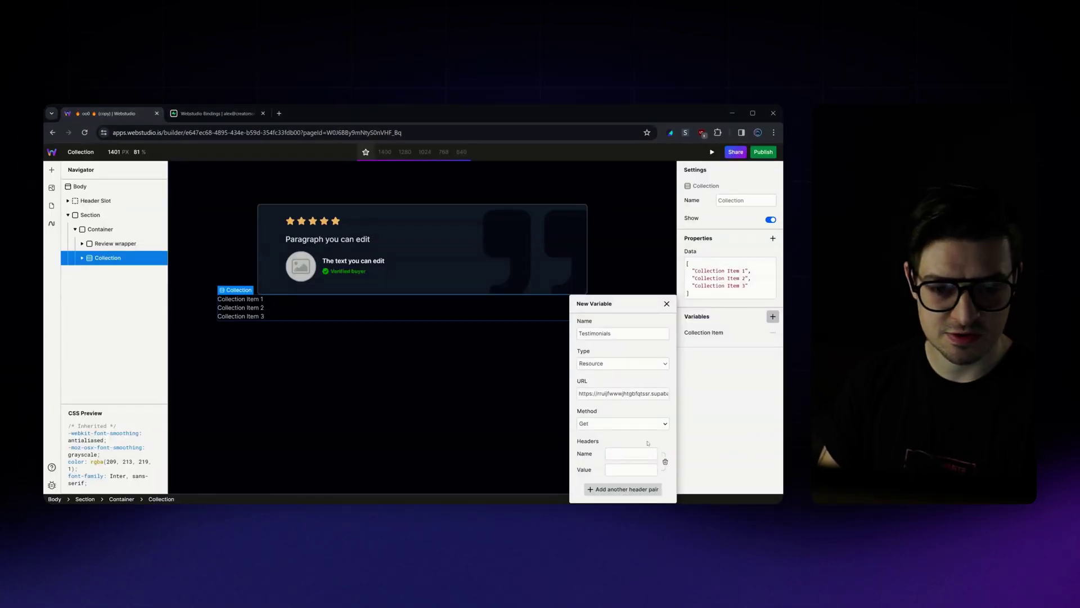
left_click(627, 456)
type("ap")
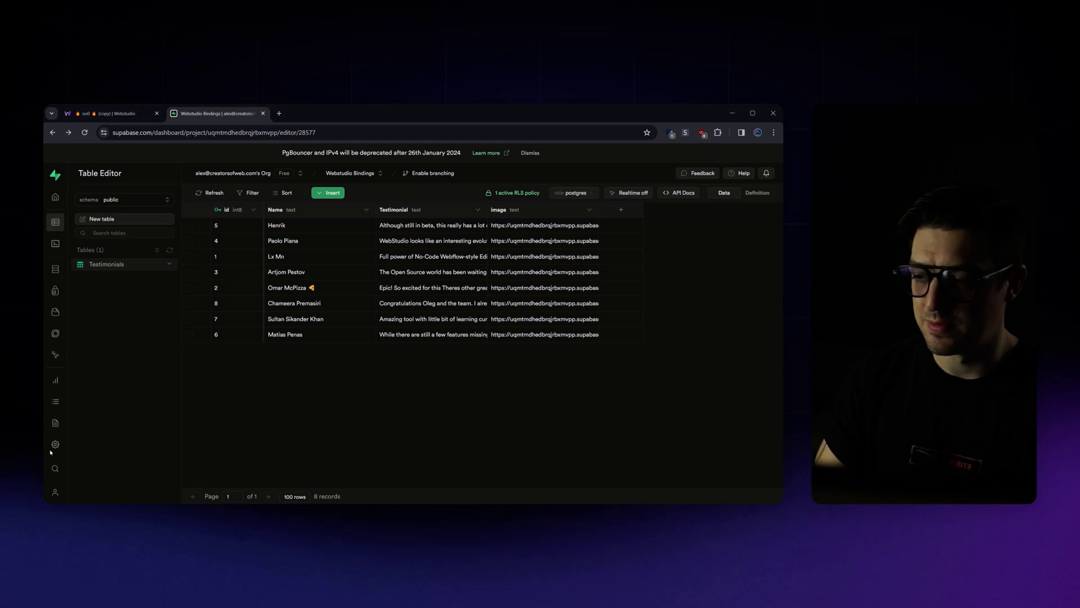
Copy the anon public API key from Supabase's Project Settings > API page.
left_click(55, 444)
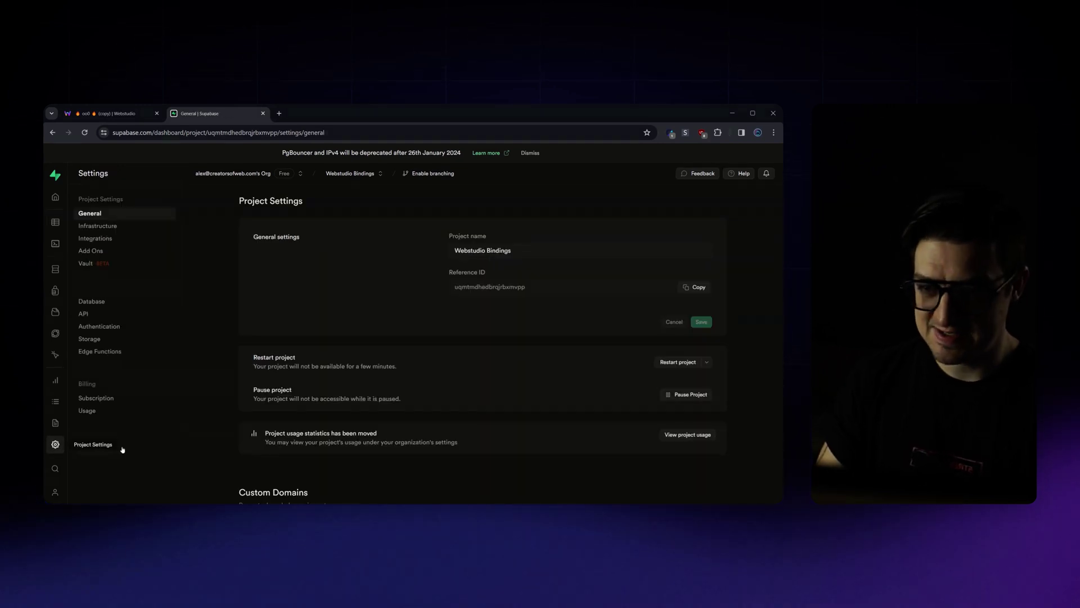
left_click(93, 318)
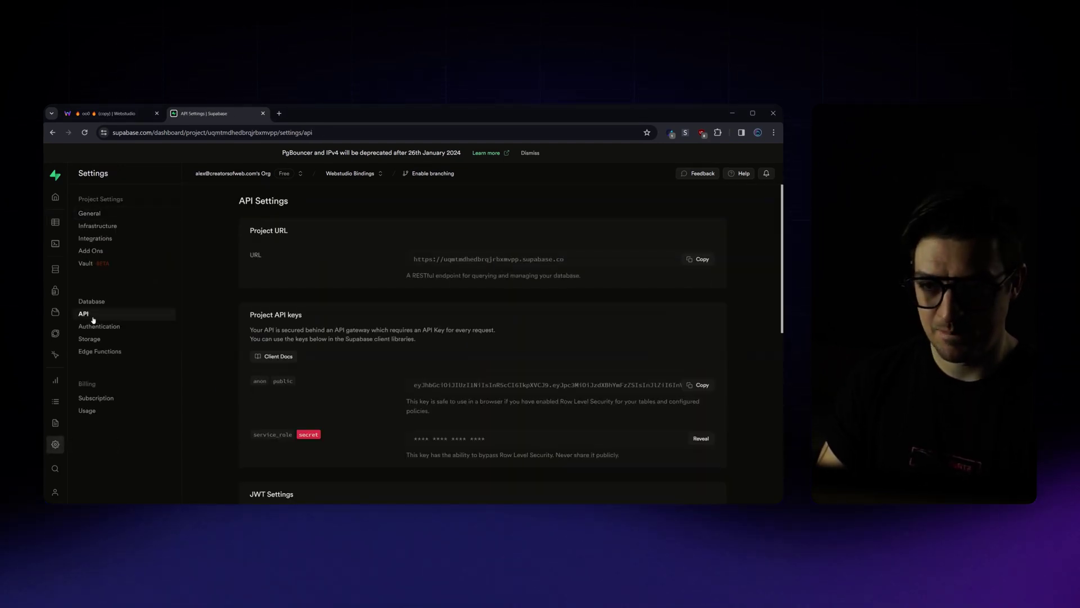
scroll(347, 275, "down", 1)
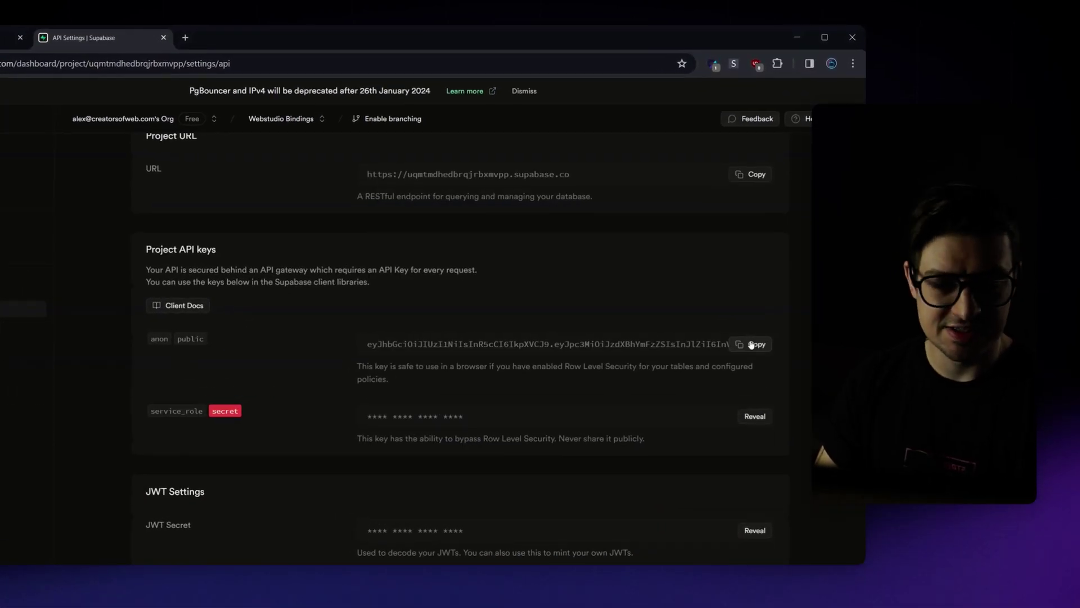
left_click(752, 344)
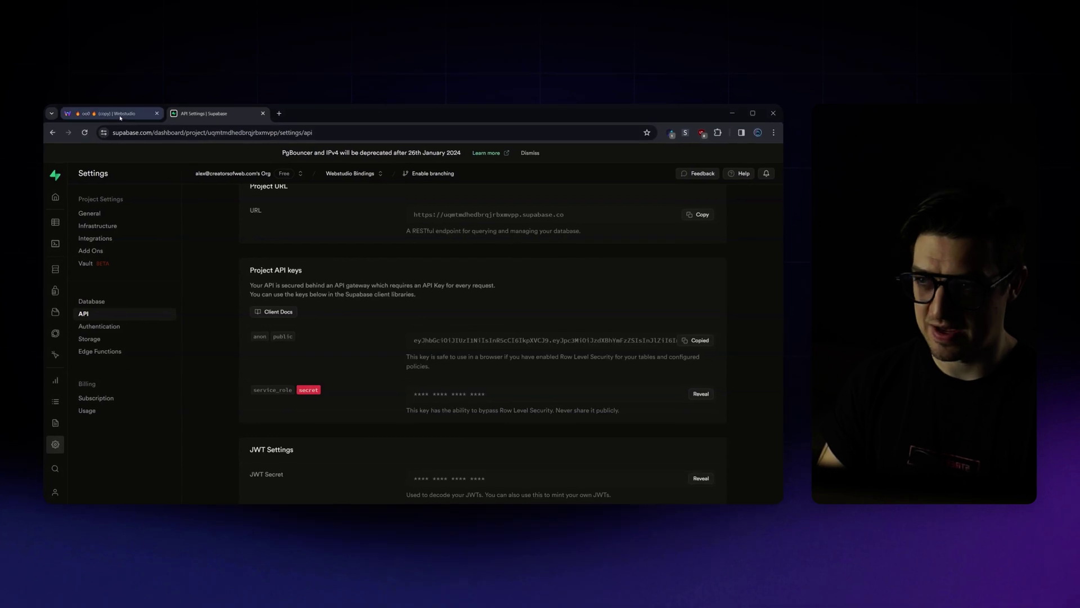
Paste the anon key as the apikey header value and save the Testimonials variable.
left_click(120, 115)
left_click(629, 473)
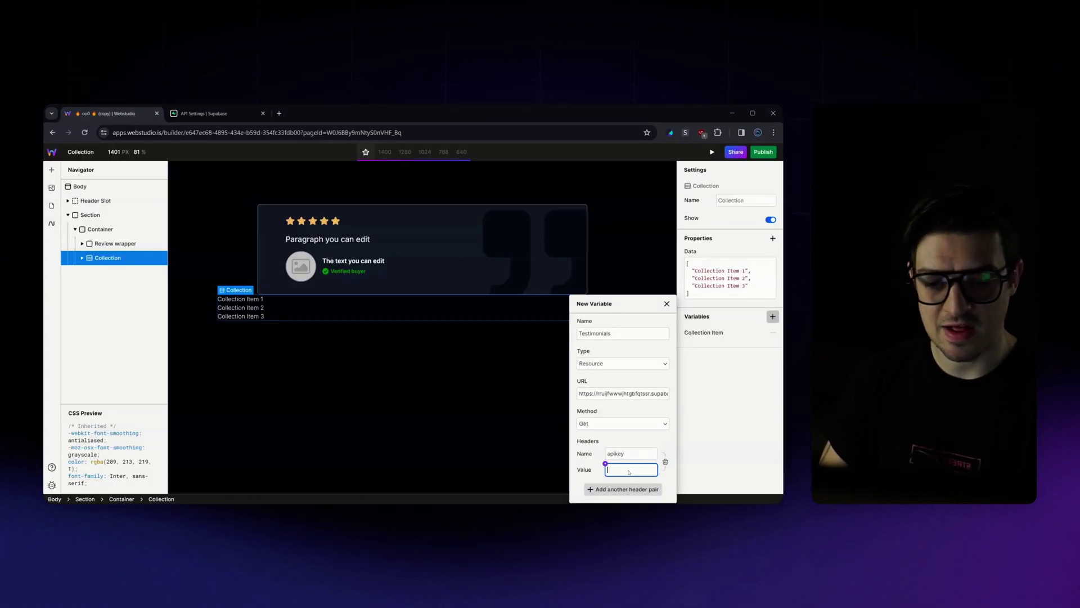
key("ctrl+v")
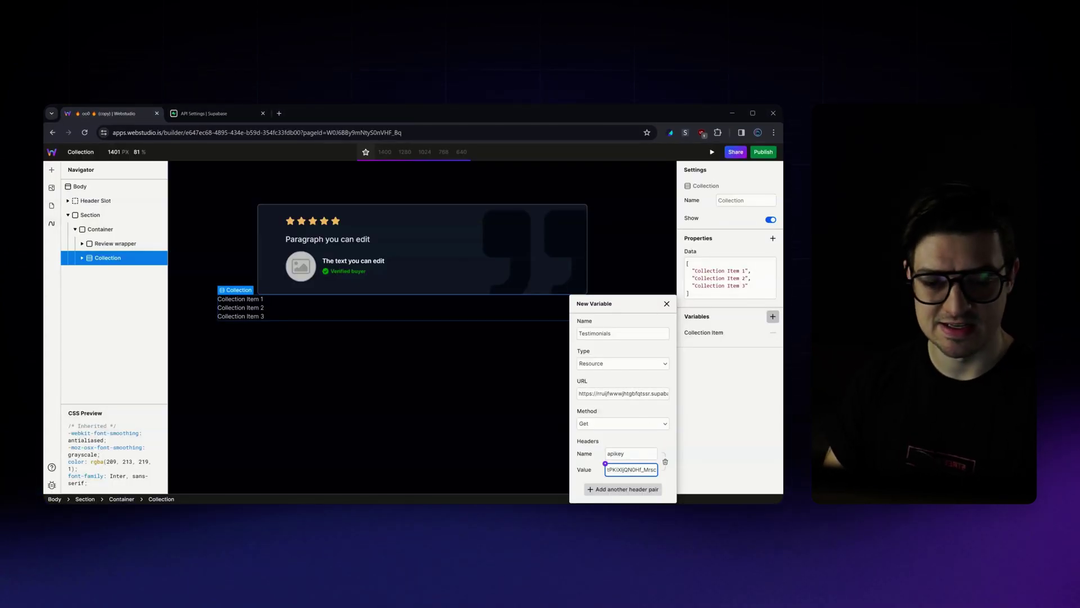
left_click(655, 440)
left_click(692, 439)
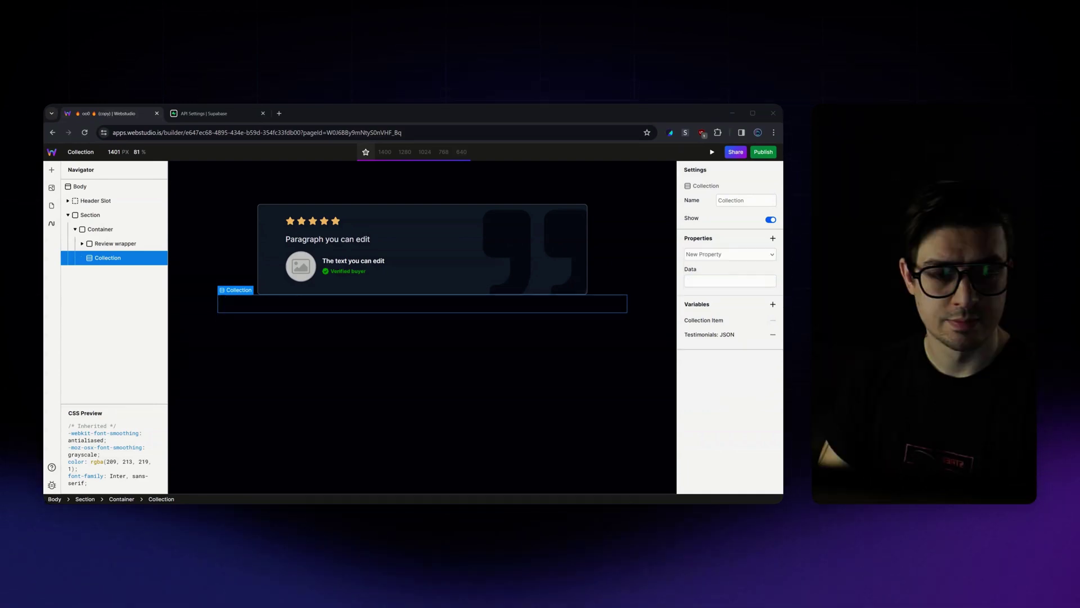
Bind the Collection's Data property to the expression Testimonials.data, producing eight items.
left_click(685, 274)
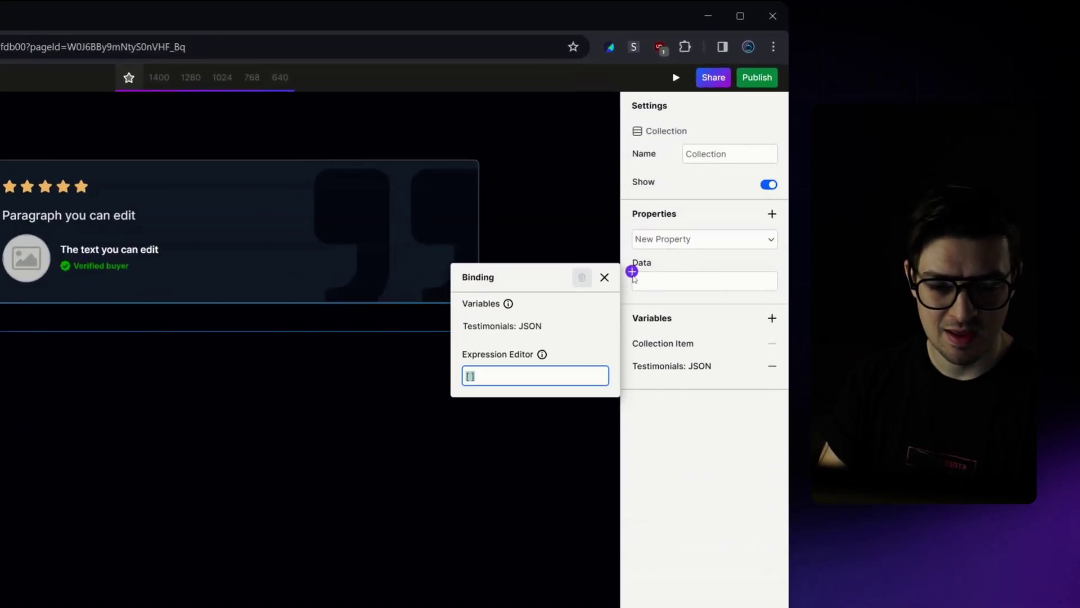
left_click(523, 326)
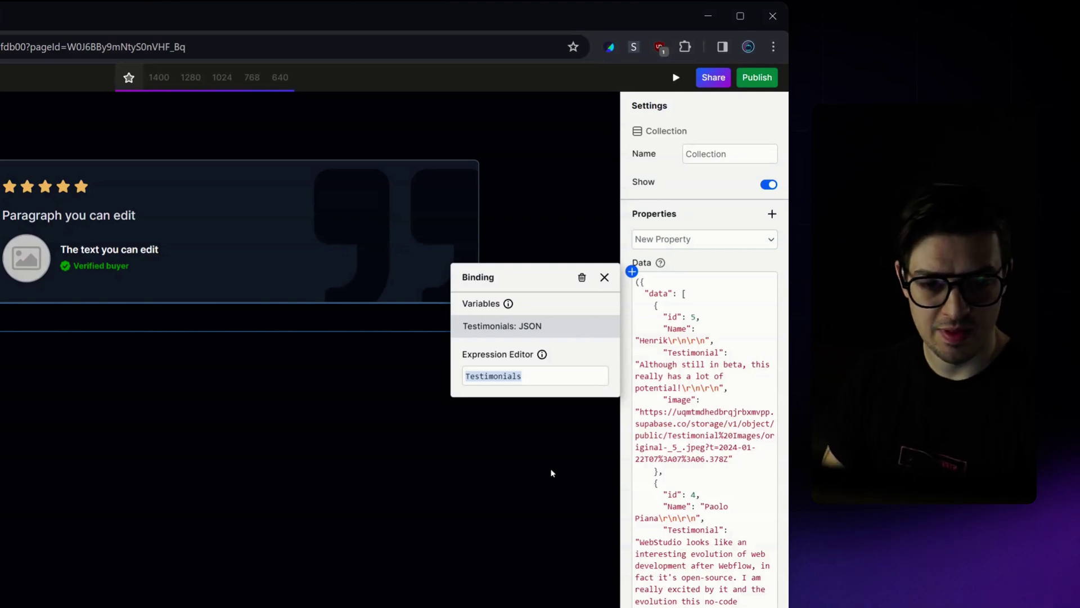
left_click(539, 386)
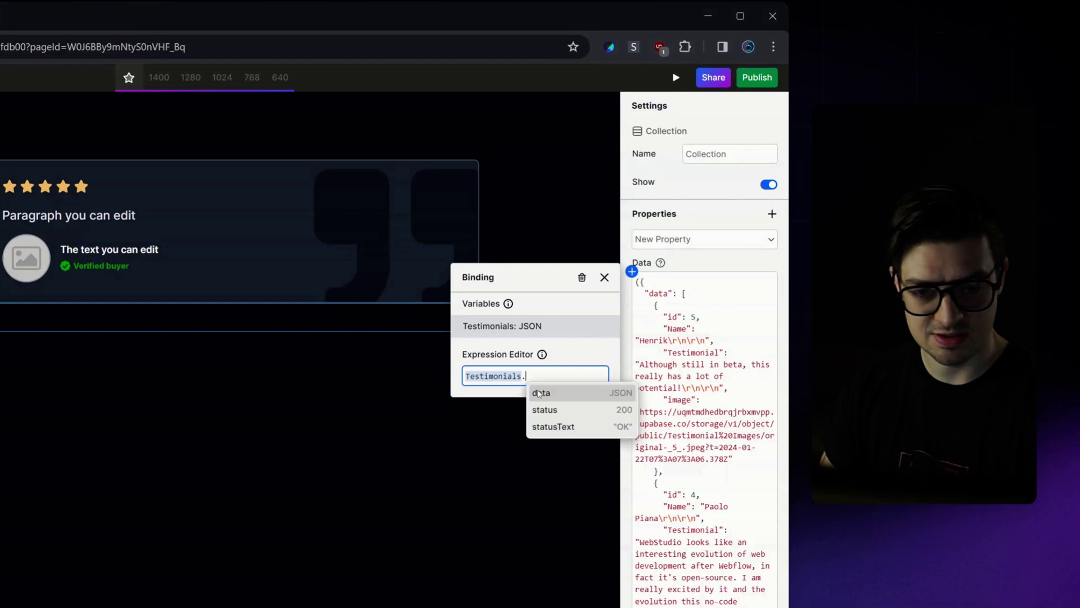
left_click(572, 397)
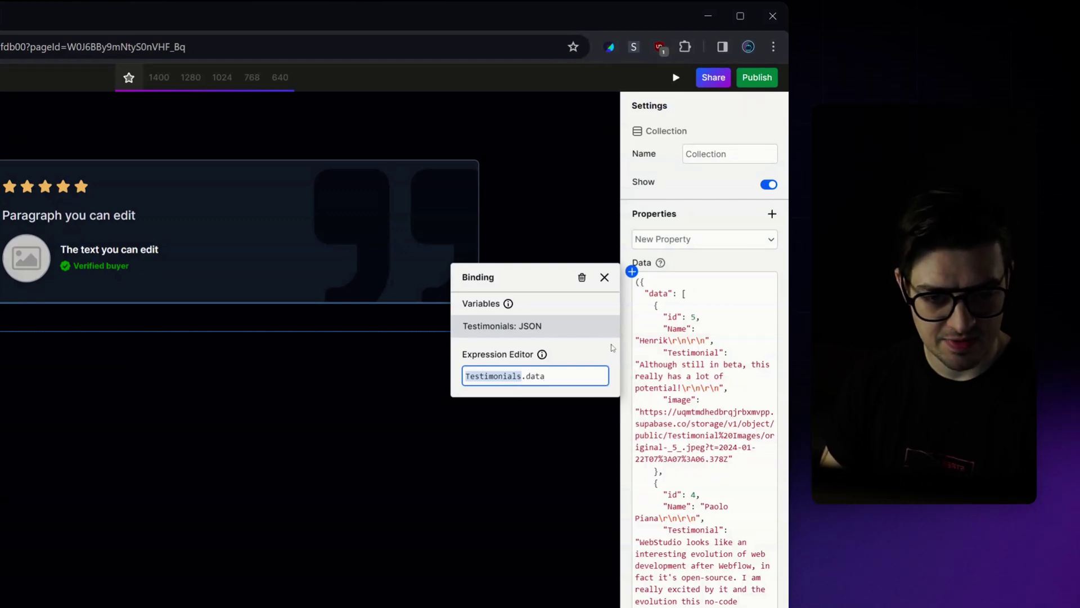
key("Escape")
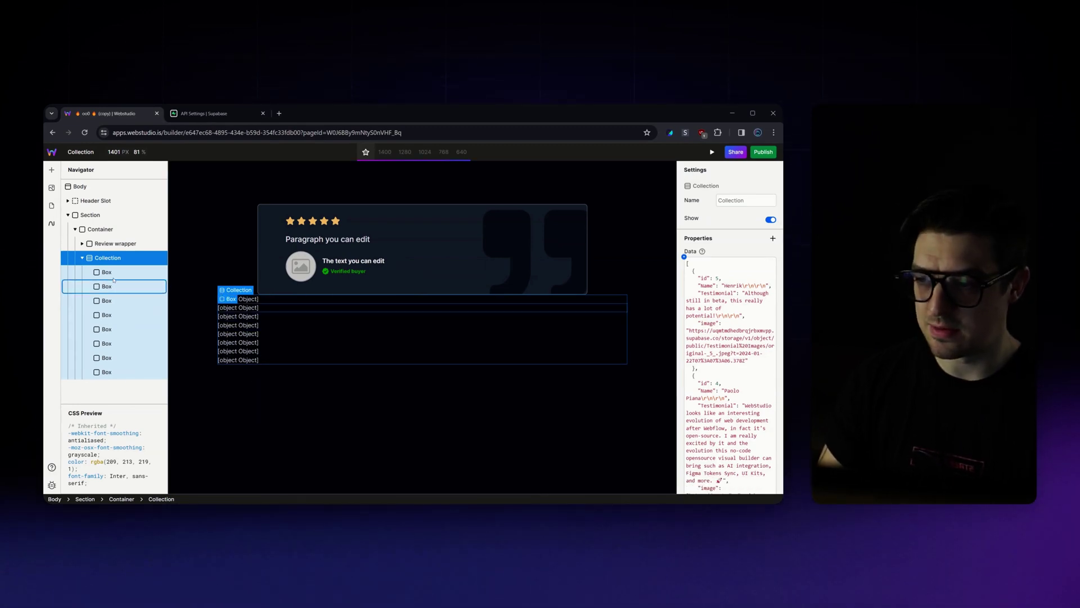
Move the Review wrapper card inside the Collection so it repeats for each item.
left_click(106, 272)
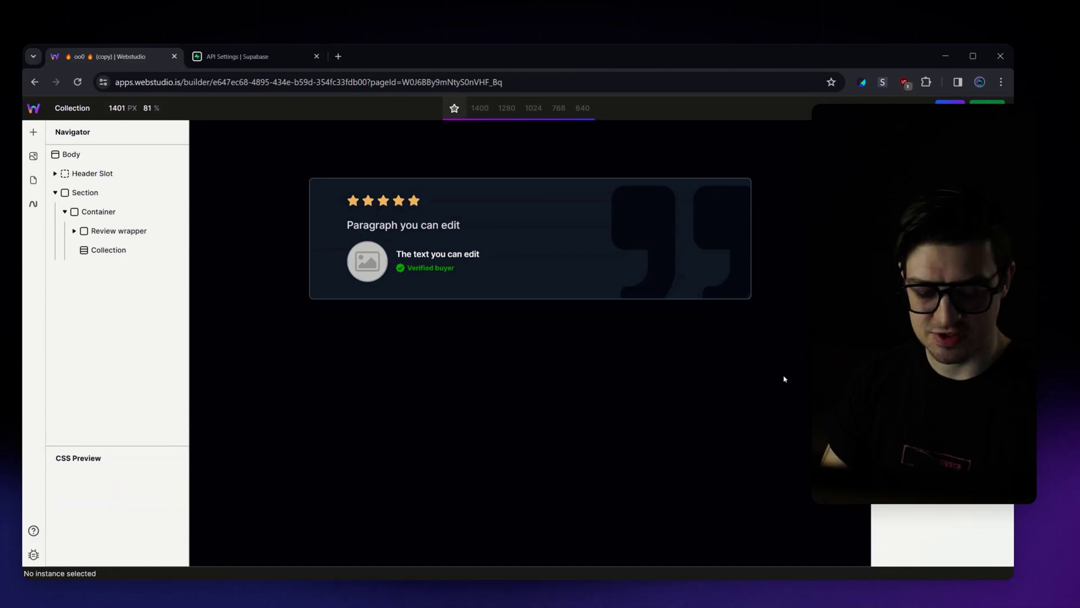
left_click(112, 236)
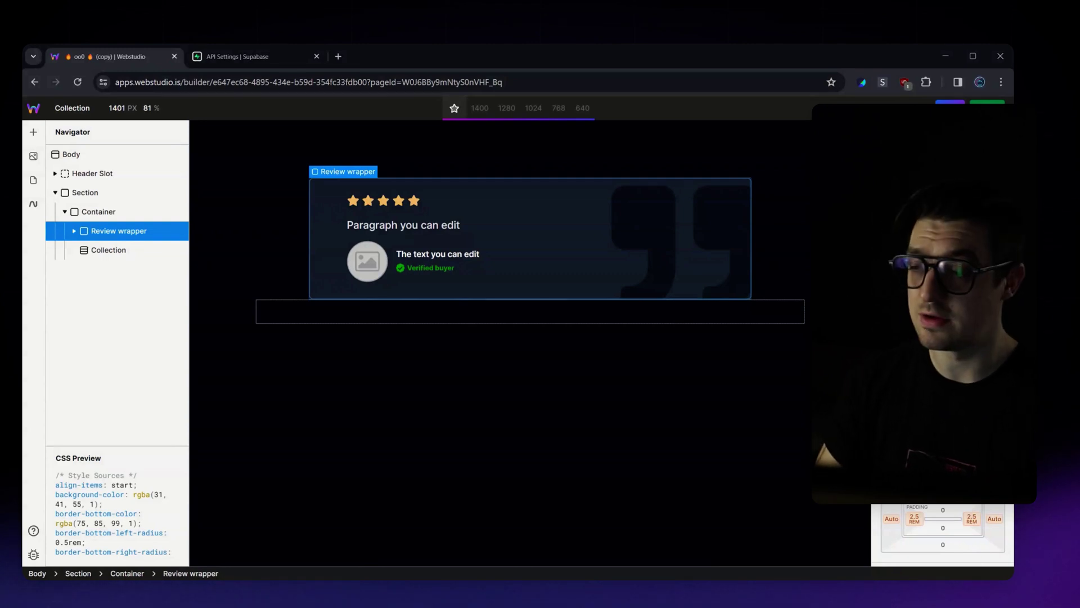
left_click_drag(112, 238, 113, 253)
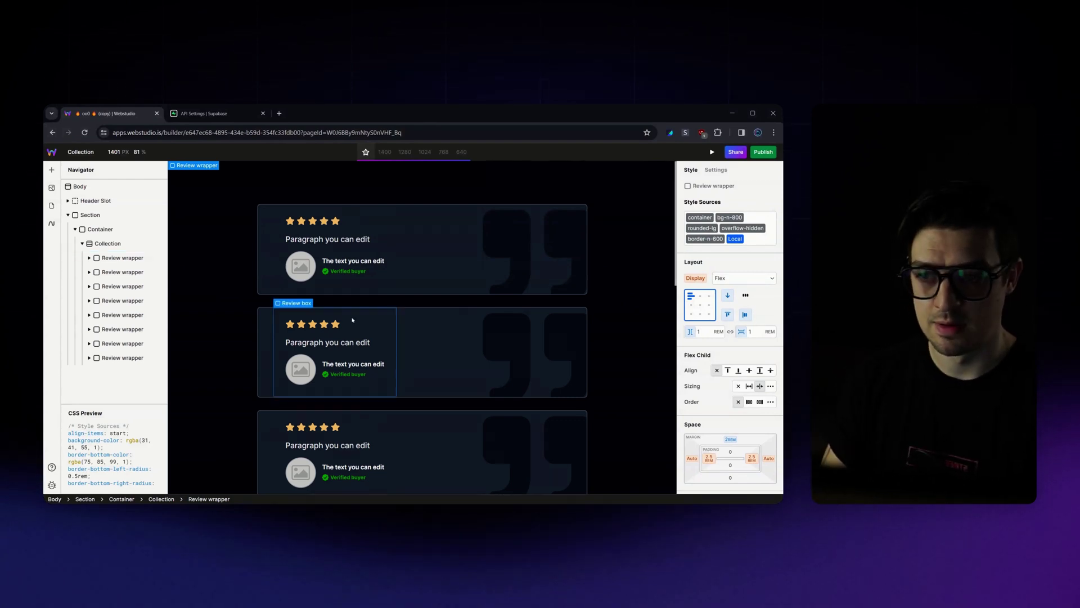
Scroll through the eight repeated review cards, then return to Supabase's API Settings.
scroll(463, 289, "down", 1)
scroll(463, 289, "down", 5)
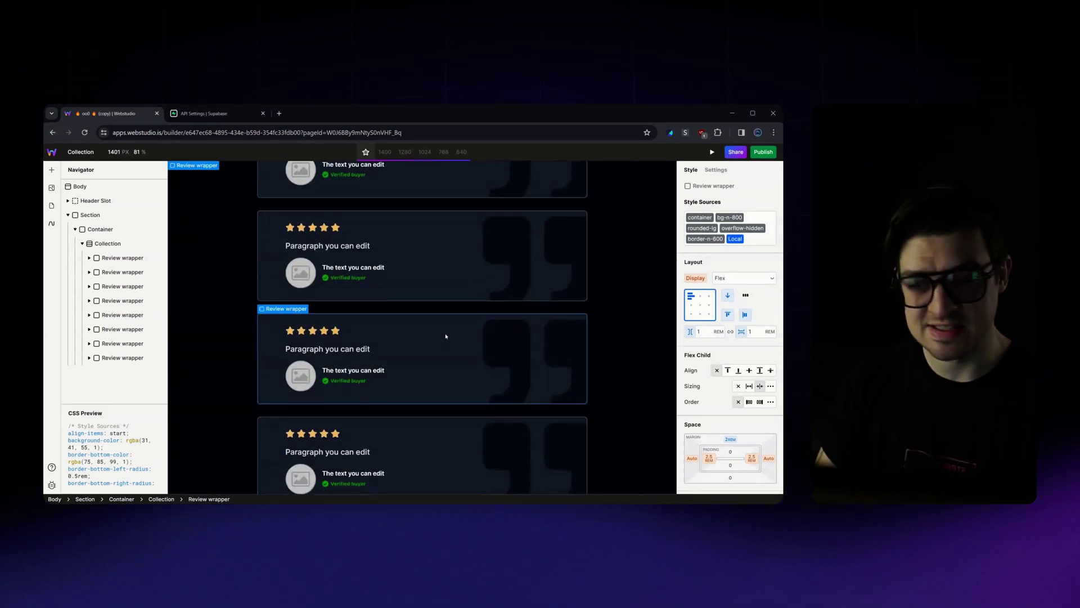
scroll(445, 336, "down", 3)
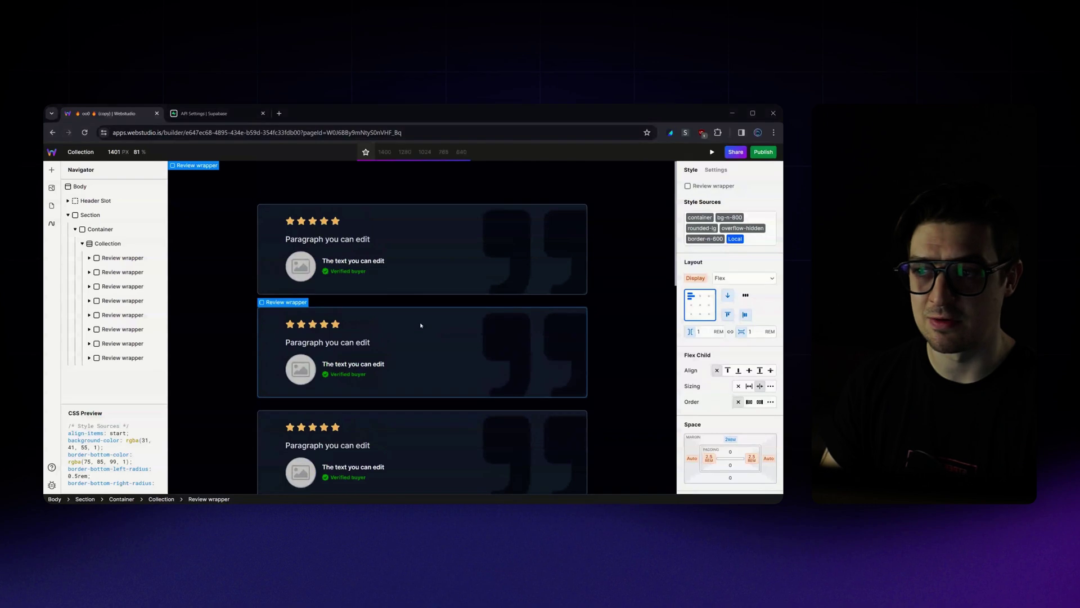
left_click(212, 114)
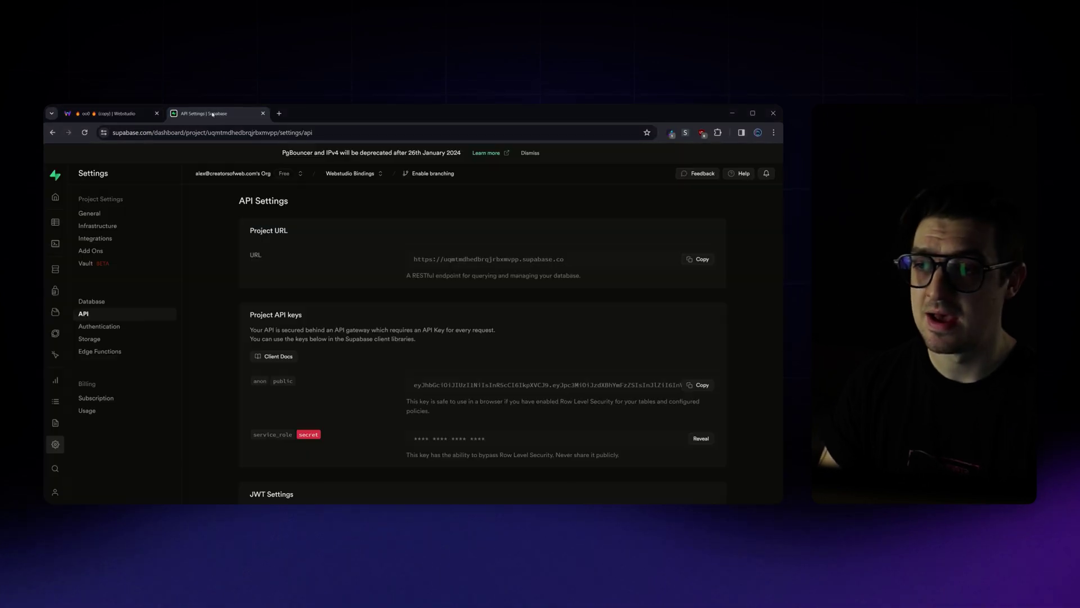
View the eight rows of the Testimonials table in Supabase's Table Editor, then return to Webstudio.
left_click(55, 222)
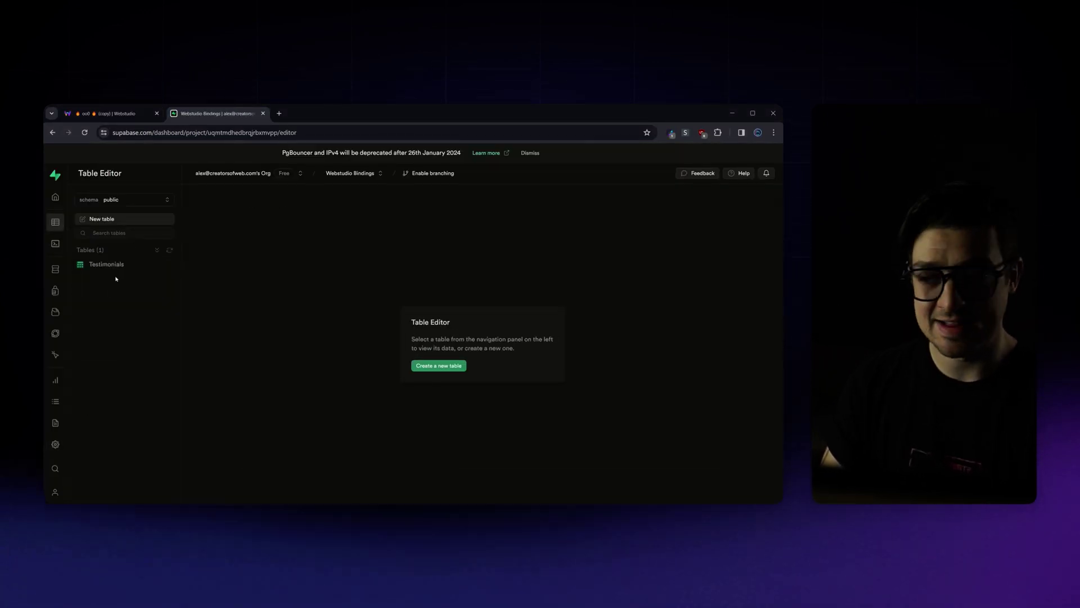
left_click(113, 265)
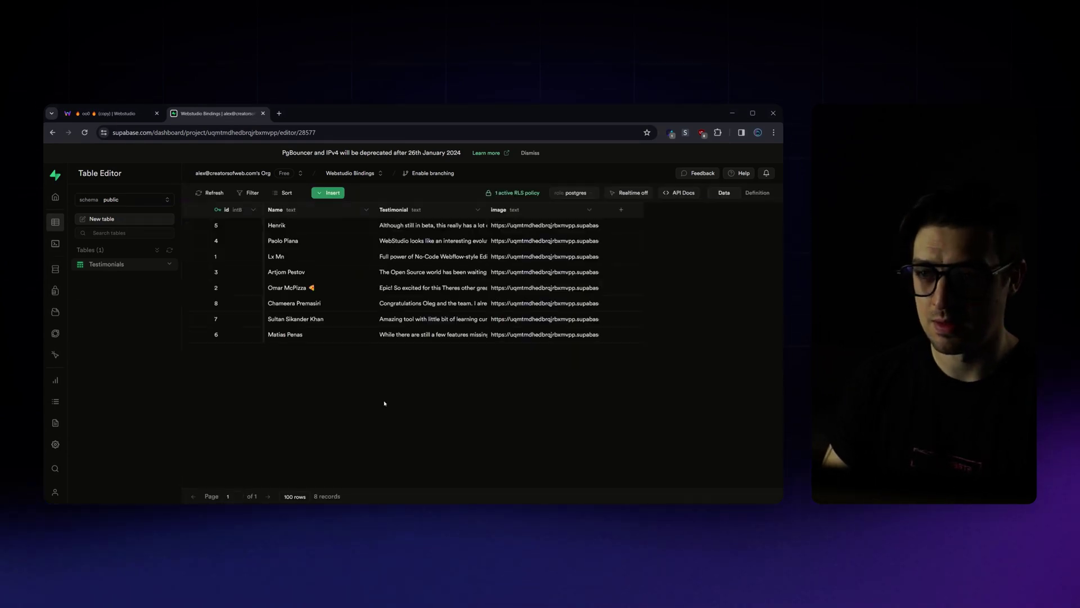
left_click(107, 119)
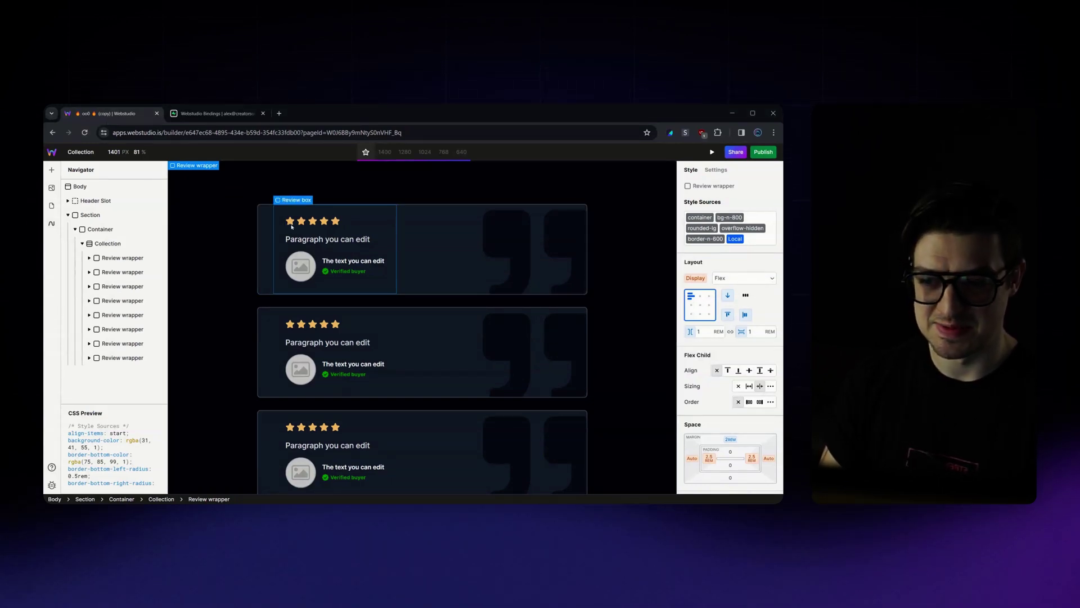
Bind the card paragraph's Text Content to Collection Item.Testimonial.
left_click(316, 242)
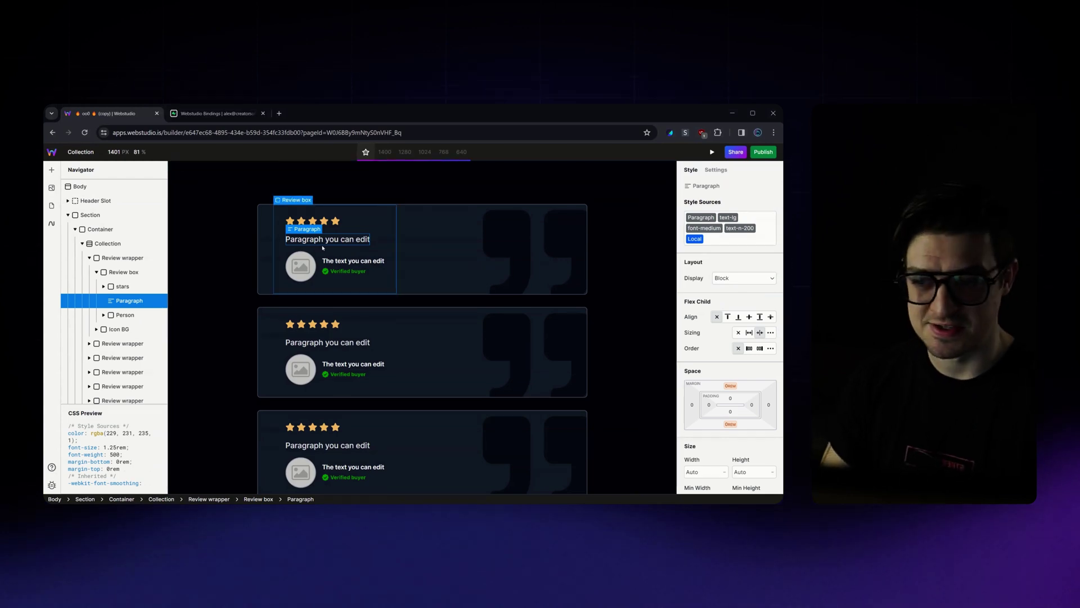
left_click(716, 169)
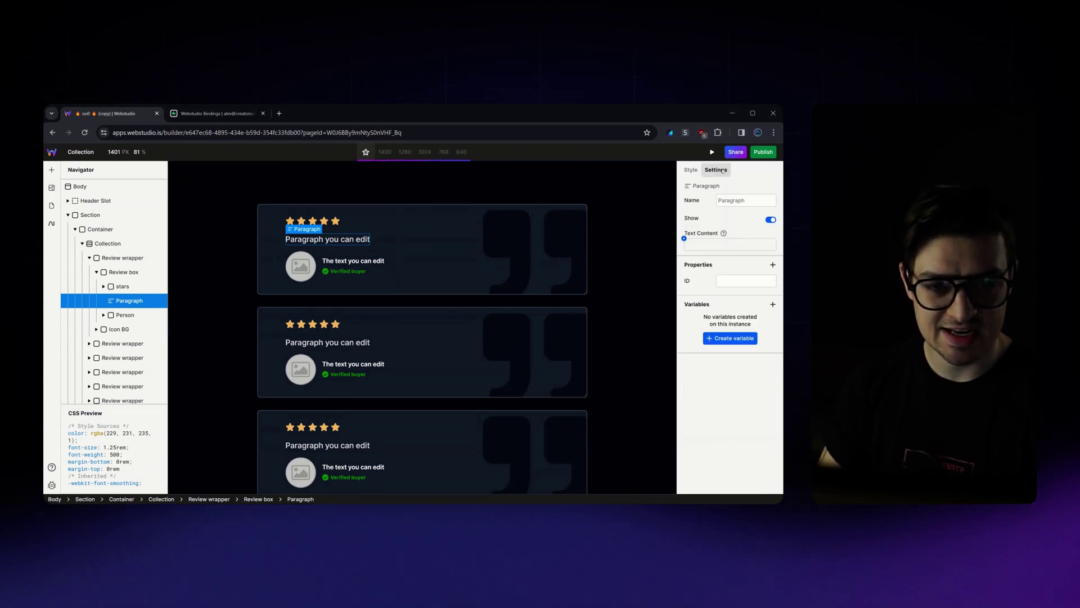
left_click(684, 238)
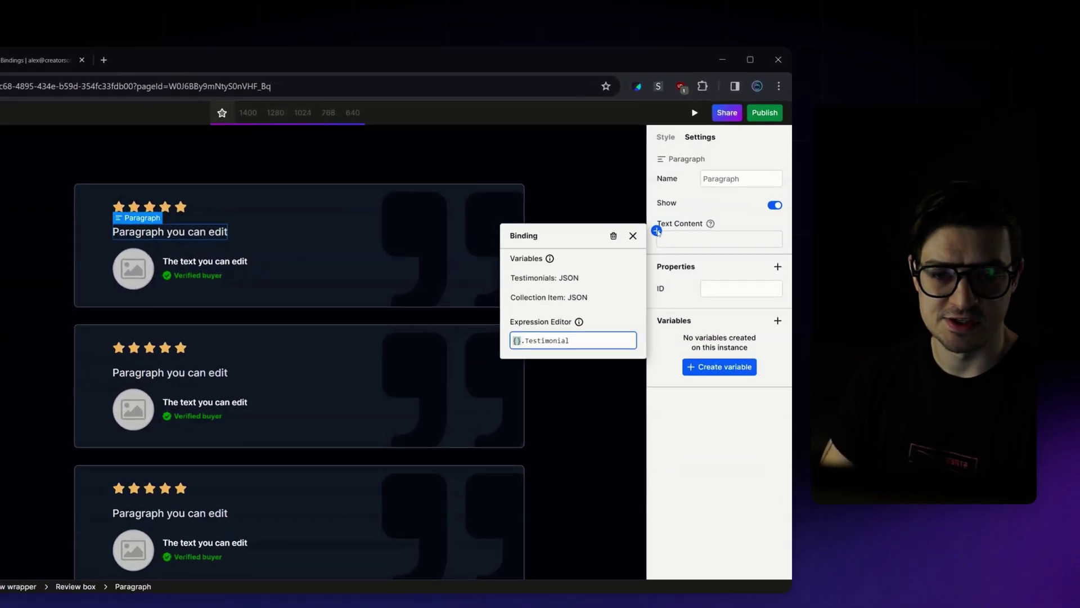
left_click(574, 348)
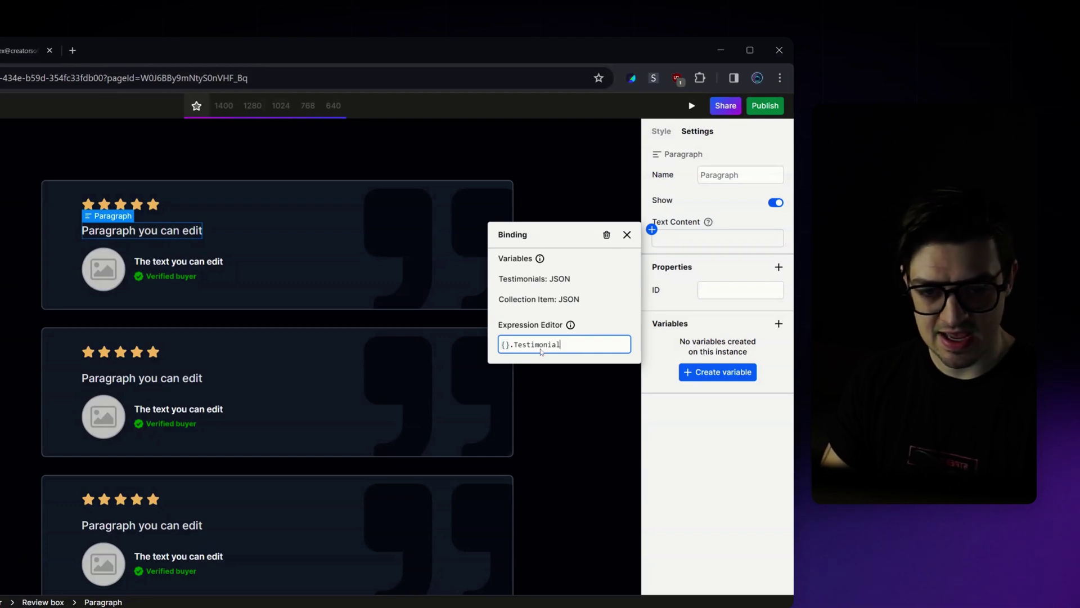
left_click(550, 301)
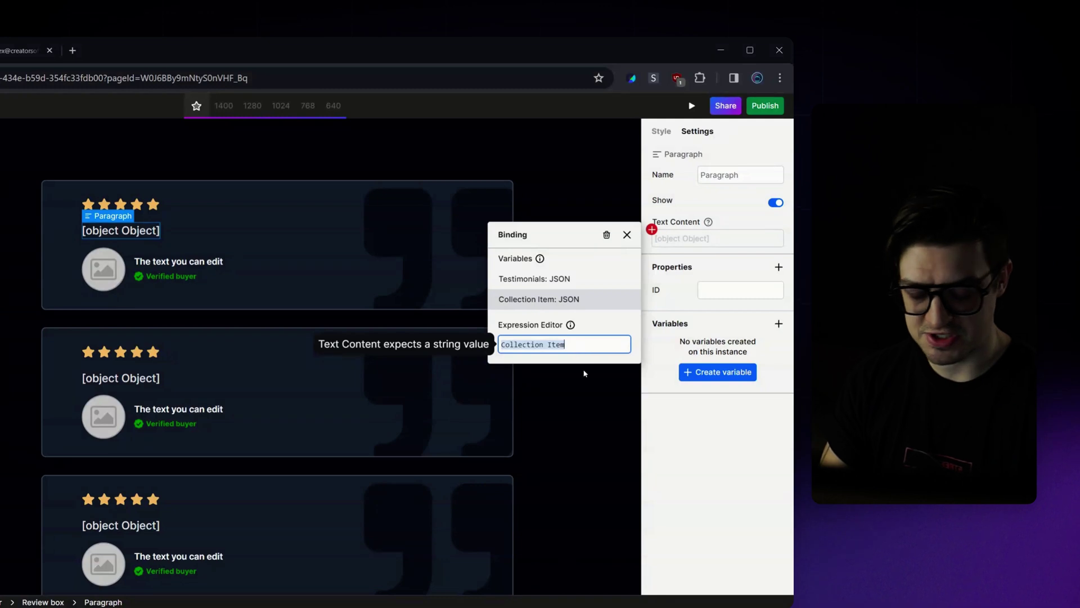
type(".")
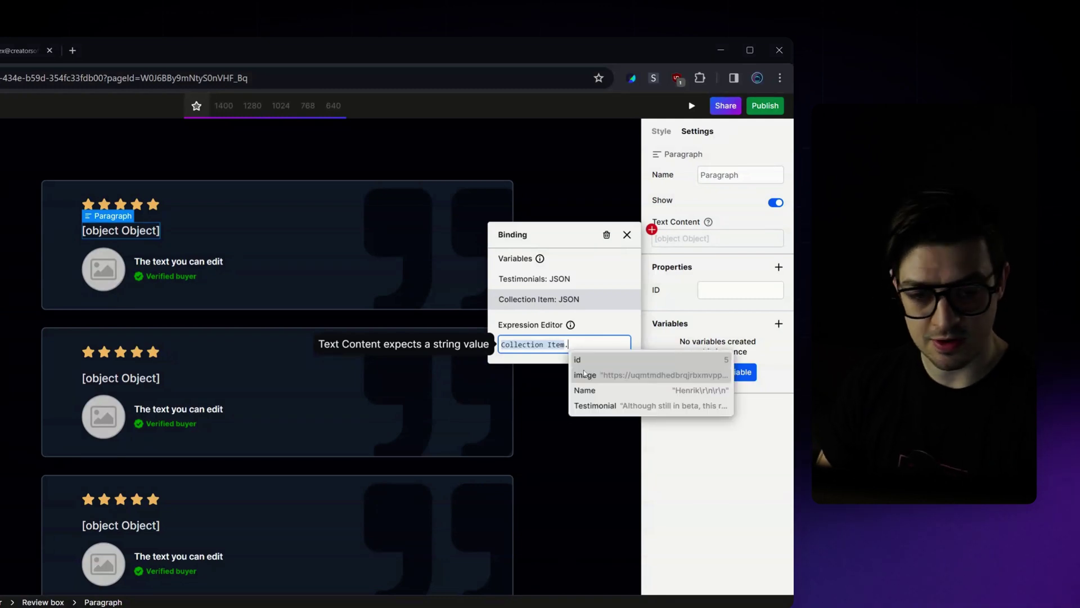
left_click(618, 409)
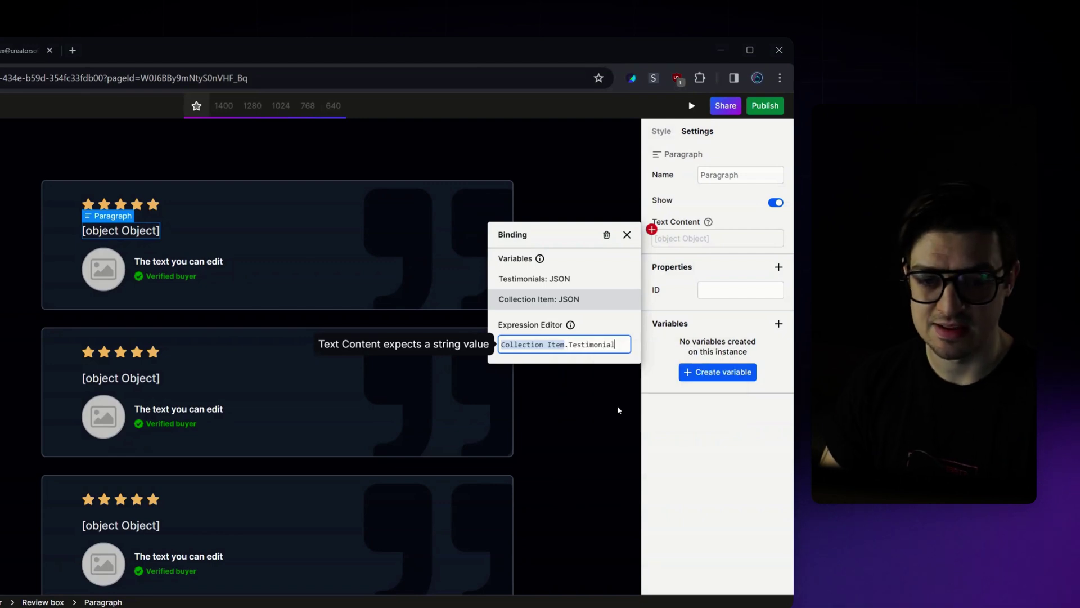
left_click(713, 463)
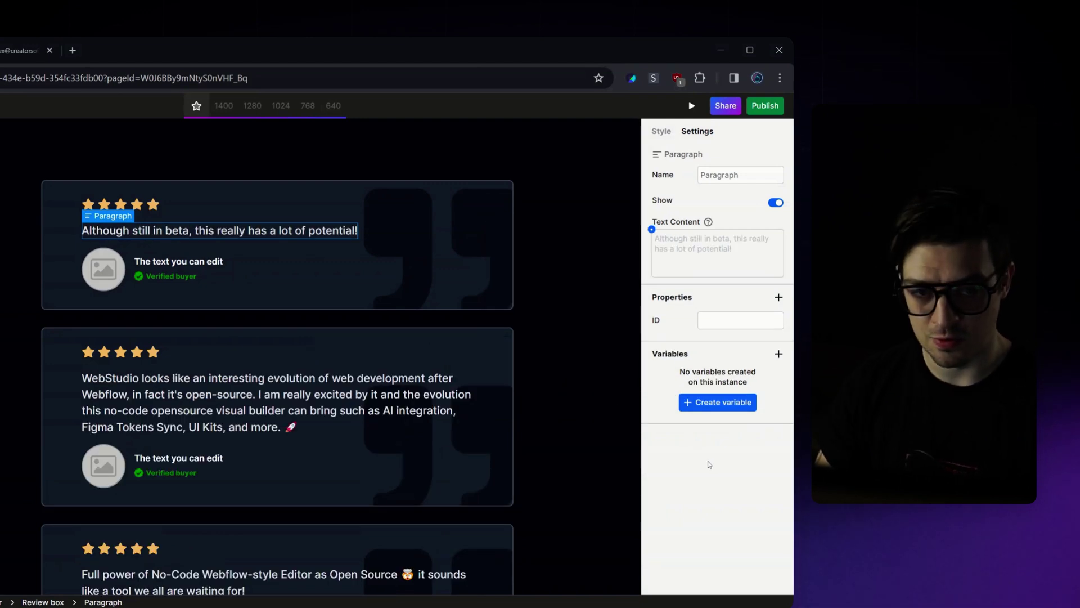
Bind the reviewer name text's Text Content to Collection Item.Name.
left_click(198, 266)
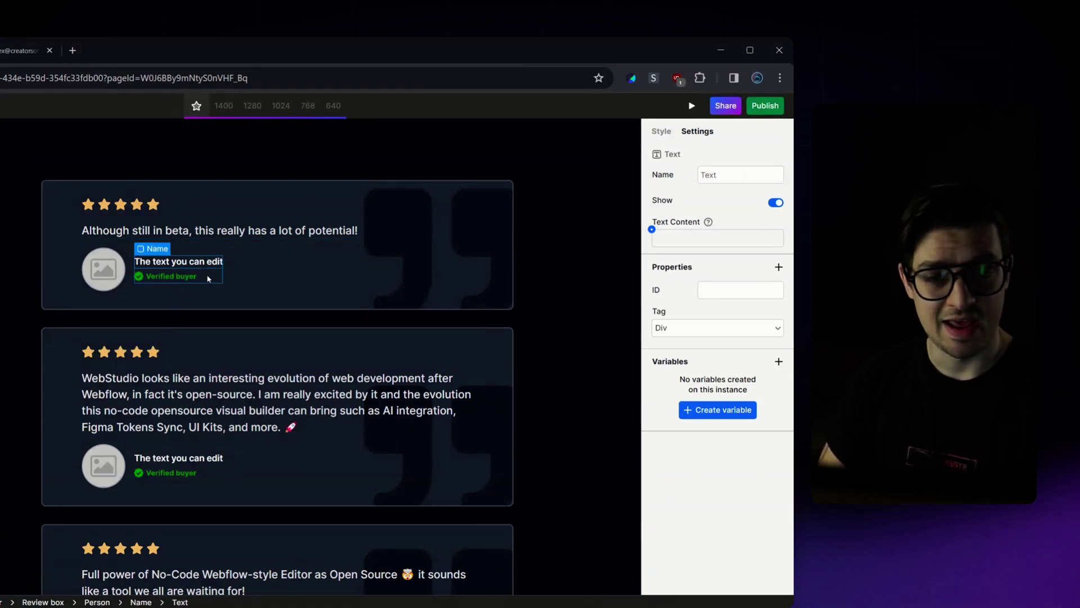
left_click(651, 229)
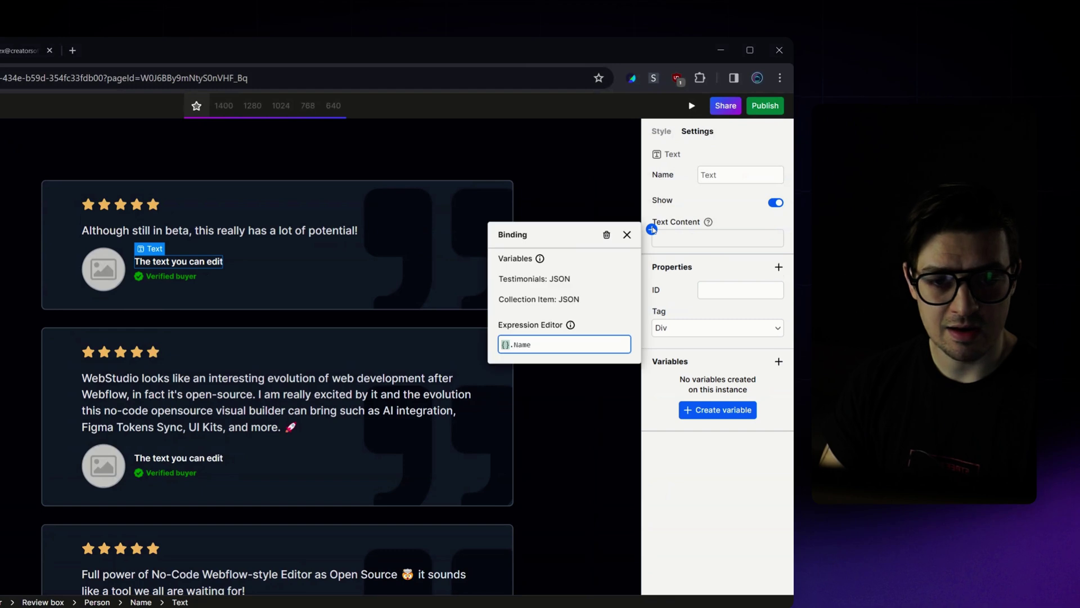
left_click(550, 299)
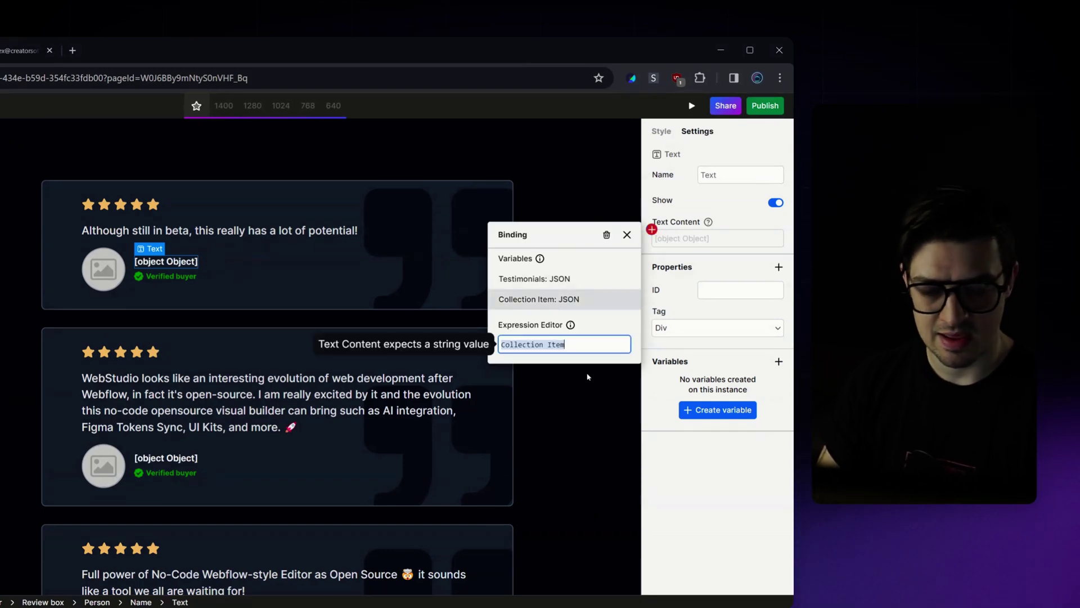
type(".")
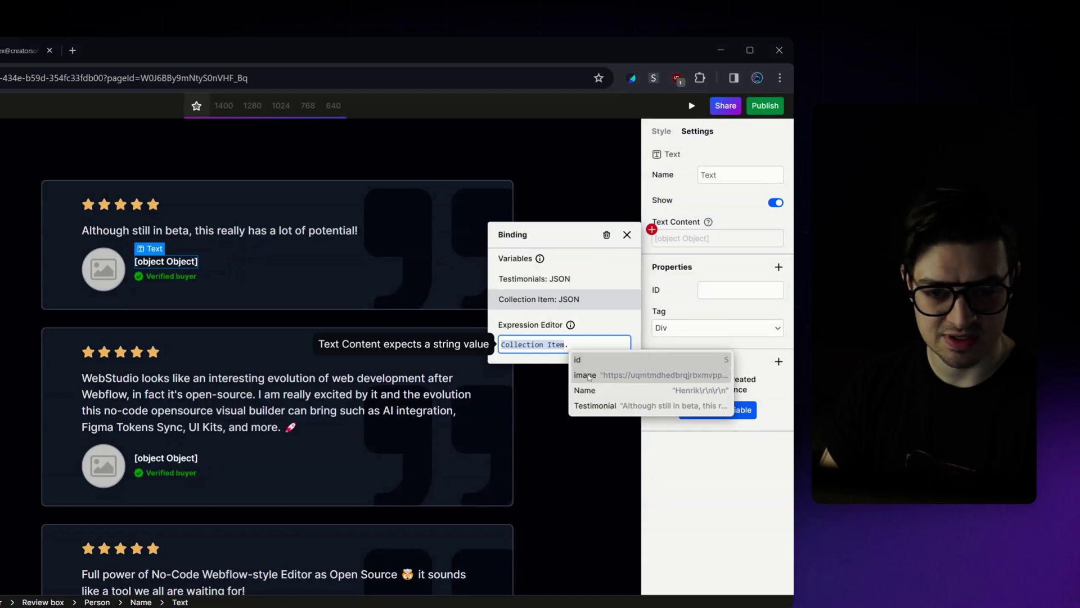
left_click(600, 390)
left_click(709, 491)
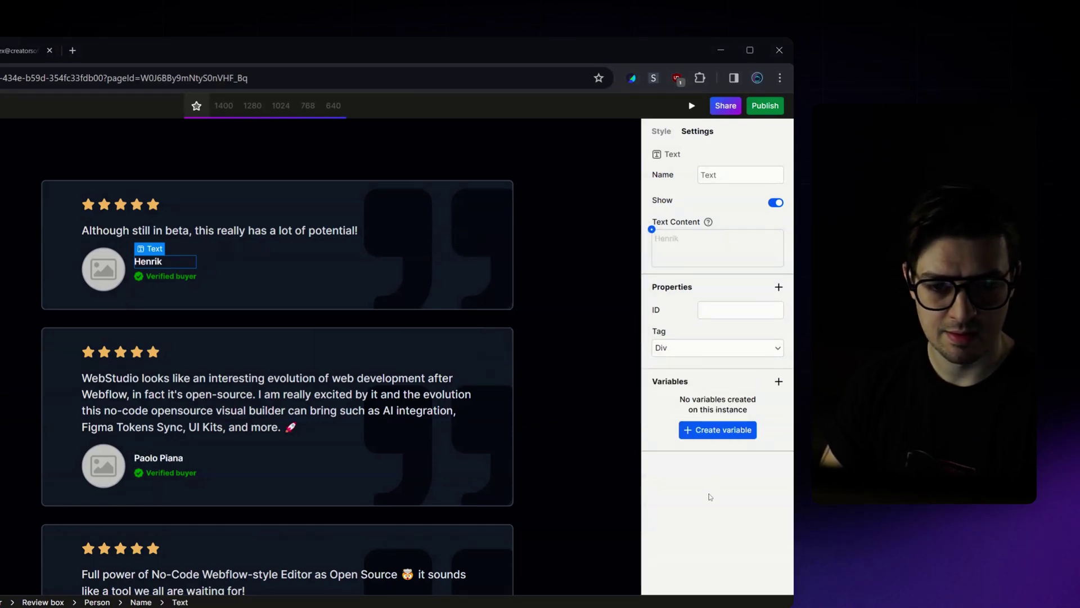
Bind the avatar Image's Source to Collection Item.image.
left_click(109, 283)
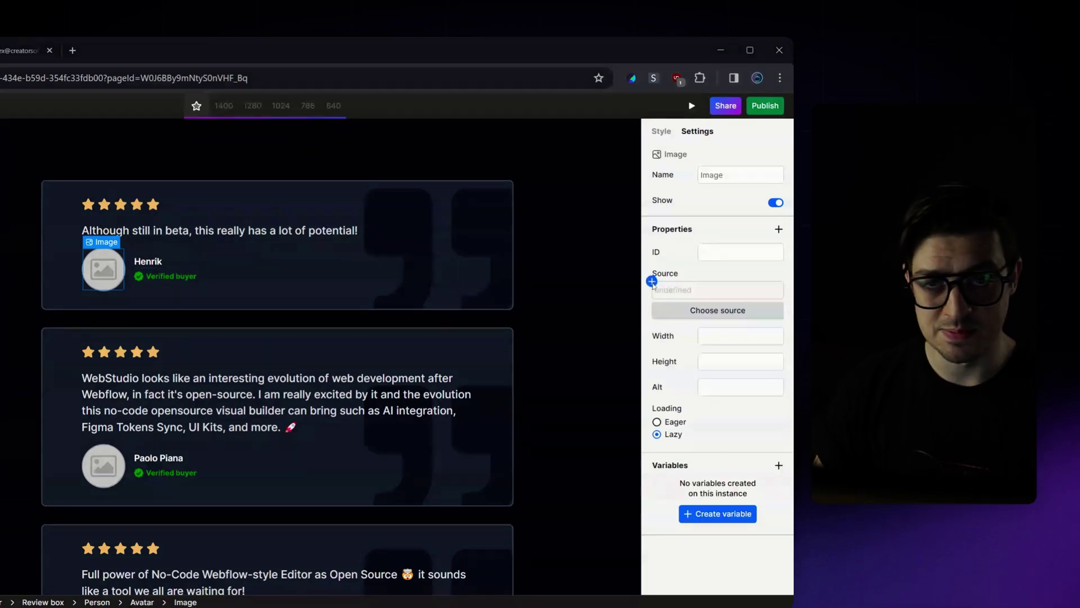
left_click(651, 281)
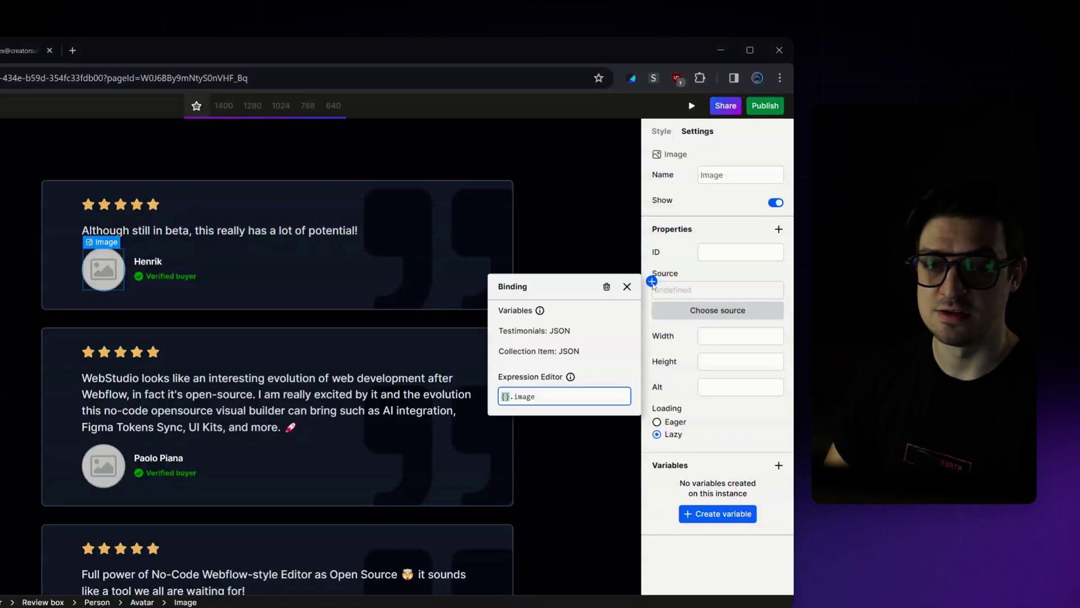
left_click(550, 351)
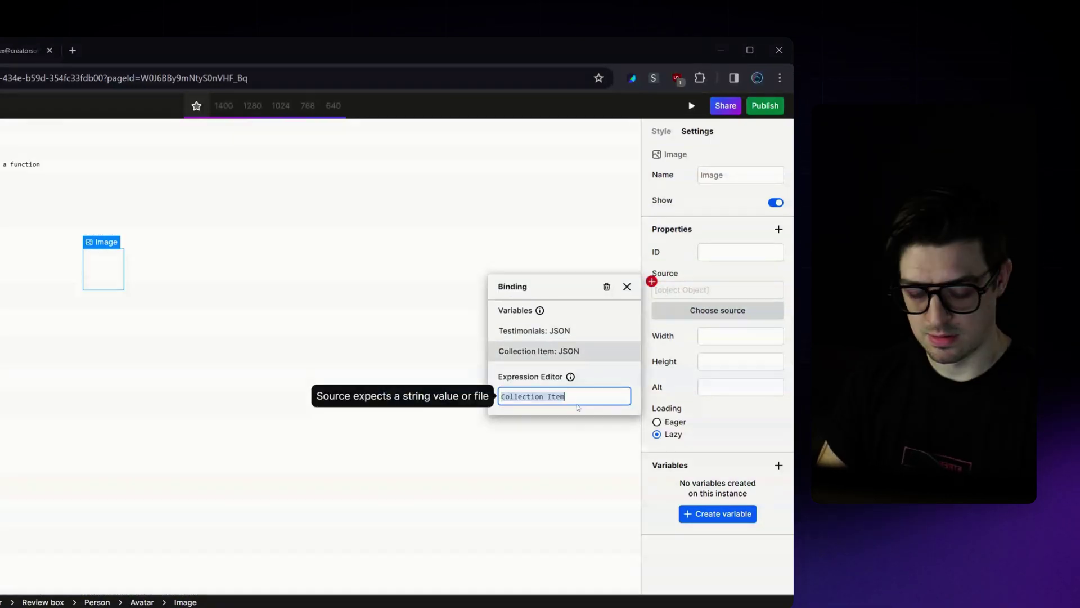
key("BackSpace")
key("BackSpace")
key("BackSpace")
key("BackSpace")
key("BackSpace")
left_click(585, 427)
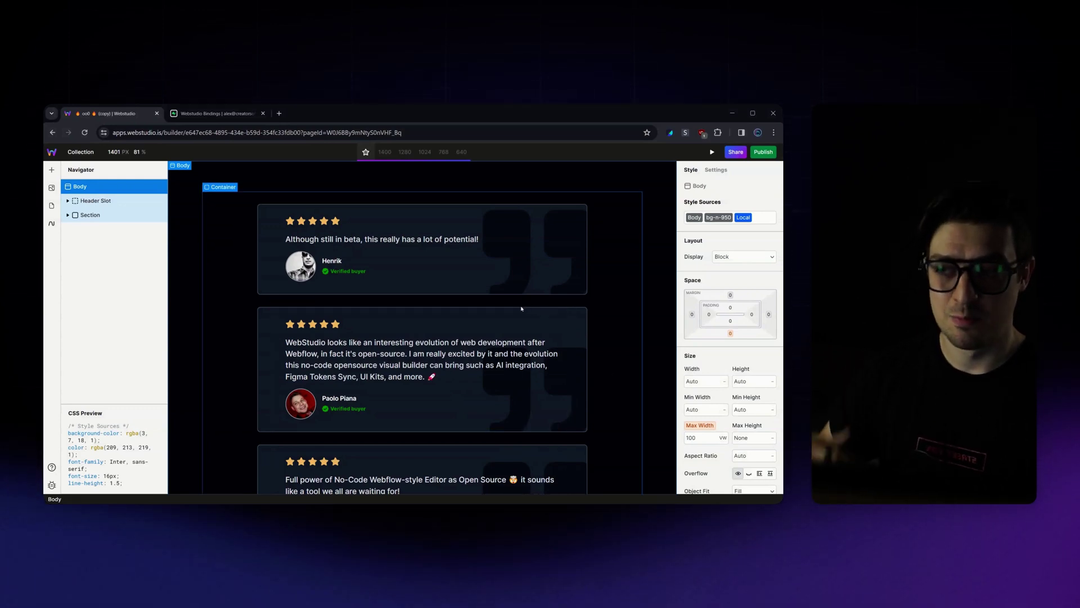
scroll(409, 254, "down", 6)
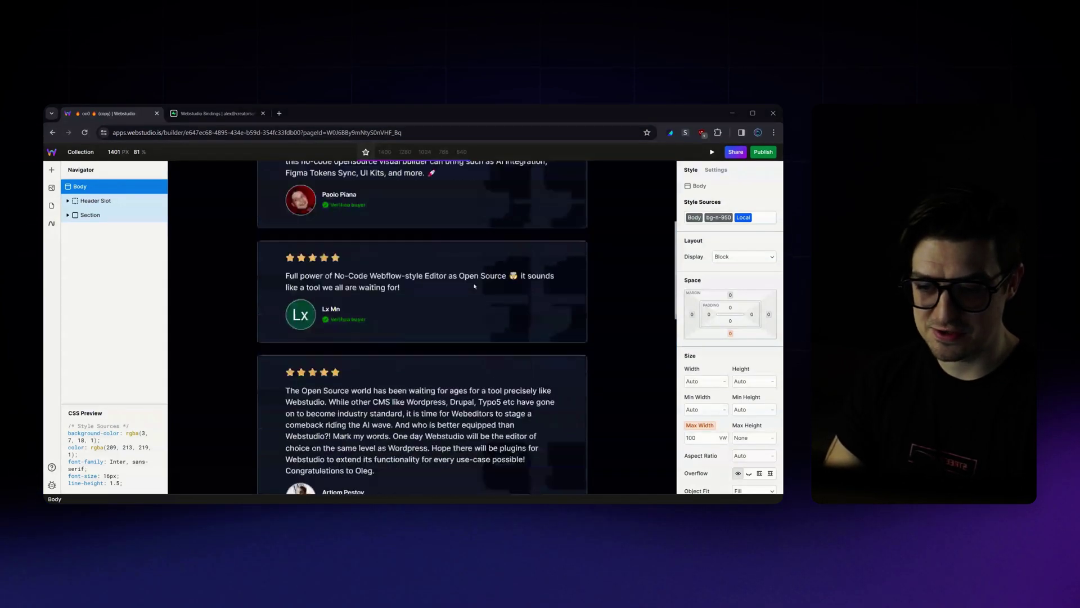
scroll(409, 254, "down", 10)
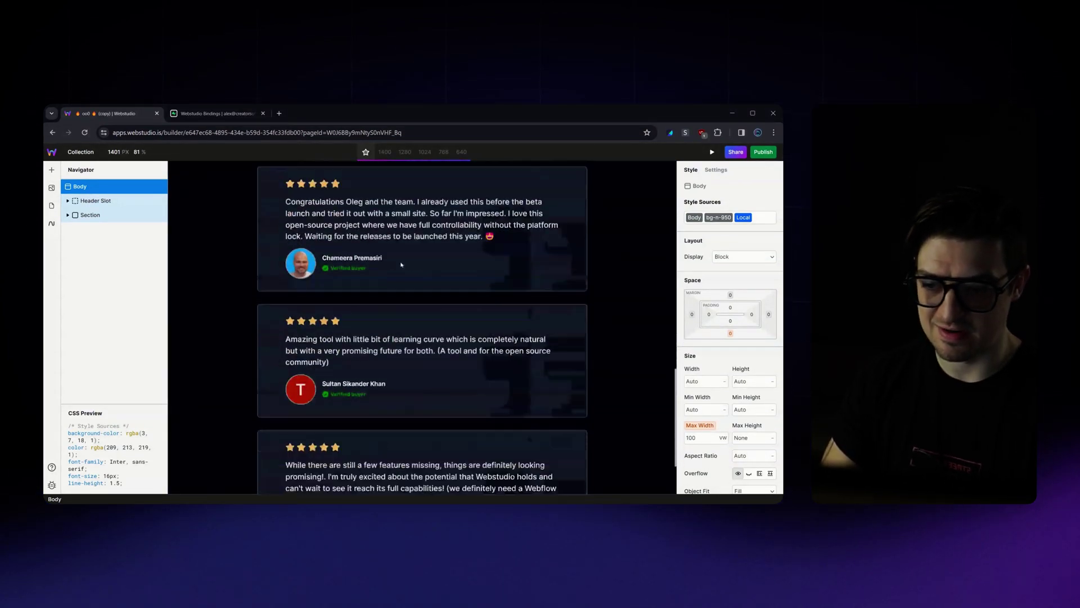
scroll(402, 360, "up", 10)
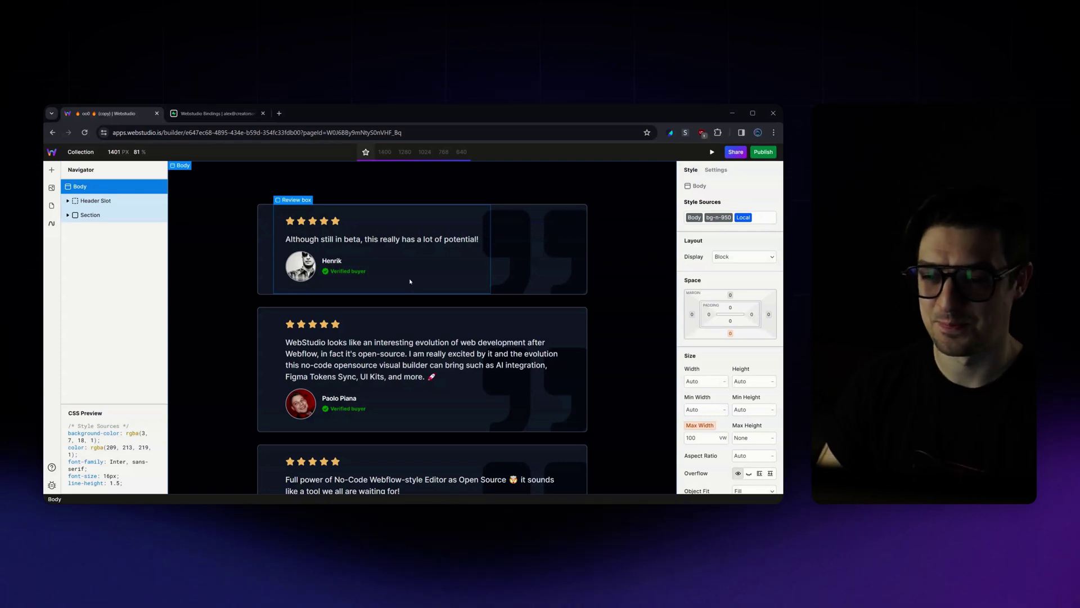
left_click(406, 156)
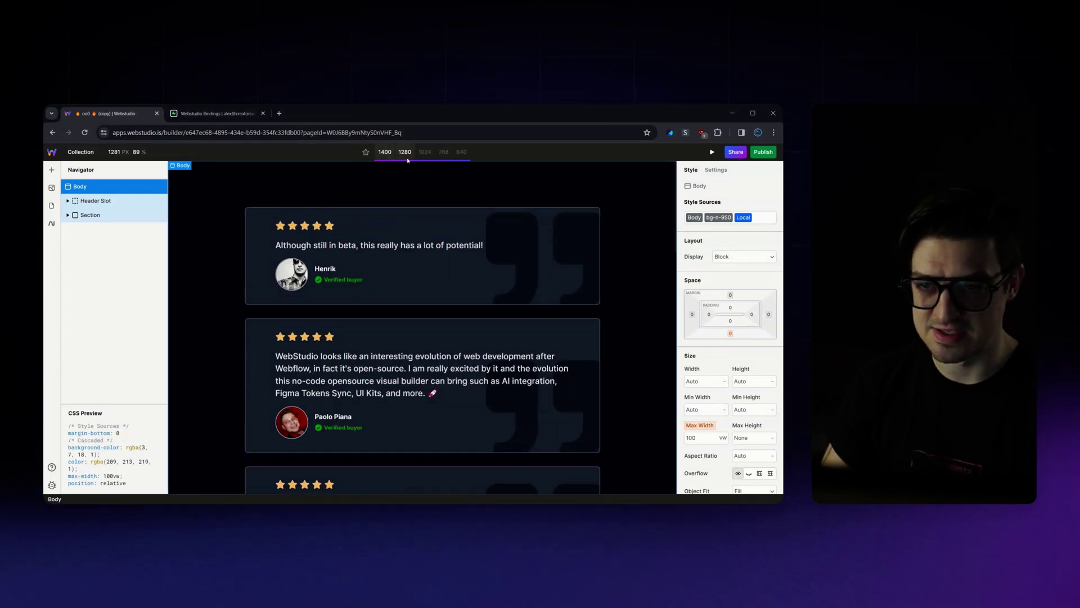
left_click_drag(408, 161, 437, 167)
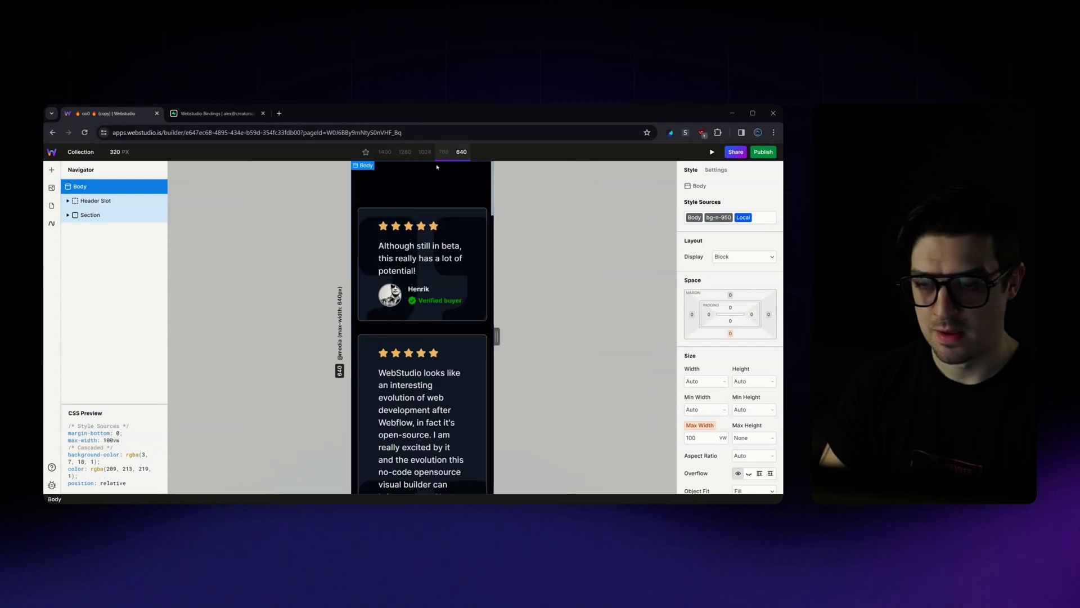
left_click_drag(497, 336, 674, 336)
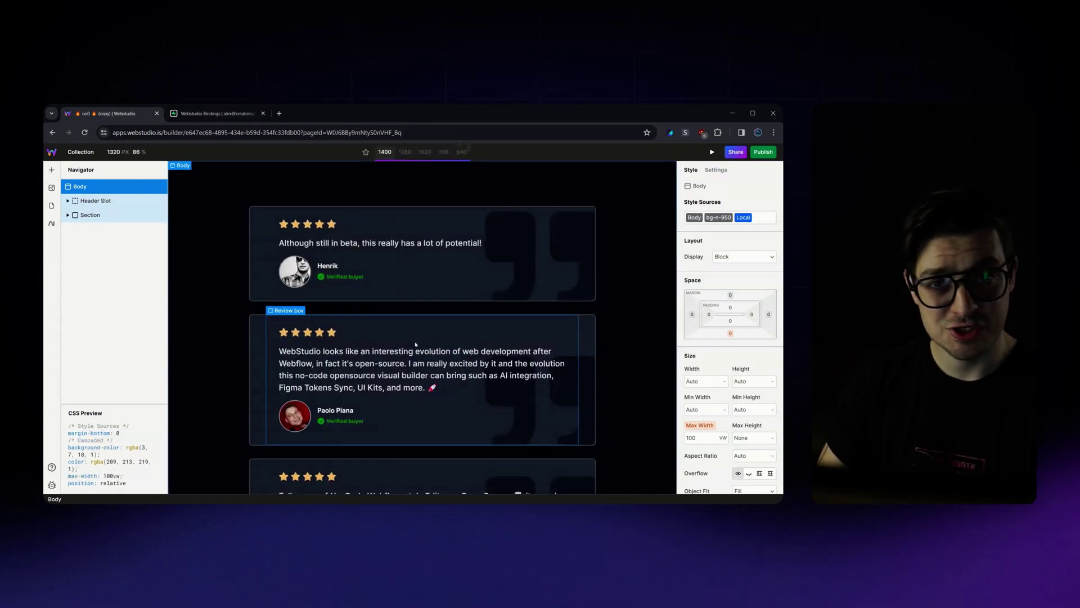
left_click(439, 202)
scroll(566, 311, "down", 1)
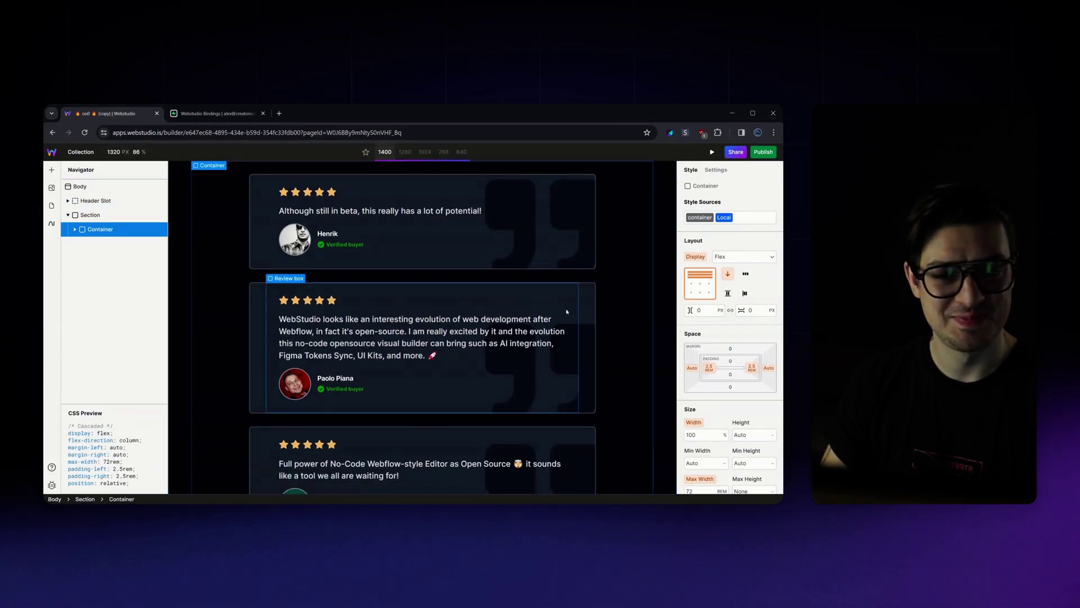